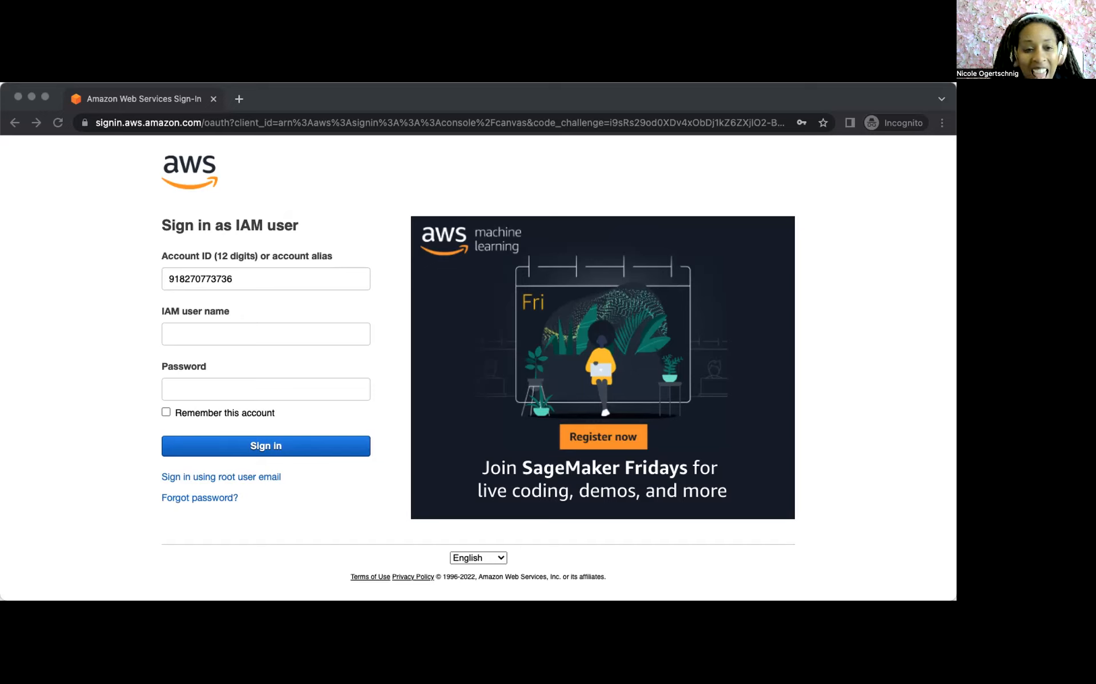
Step: Sign in as the IAM user cloud_user, entering the account password in the password field
click(206, 337)
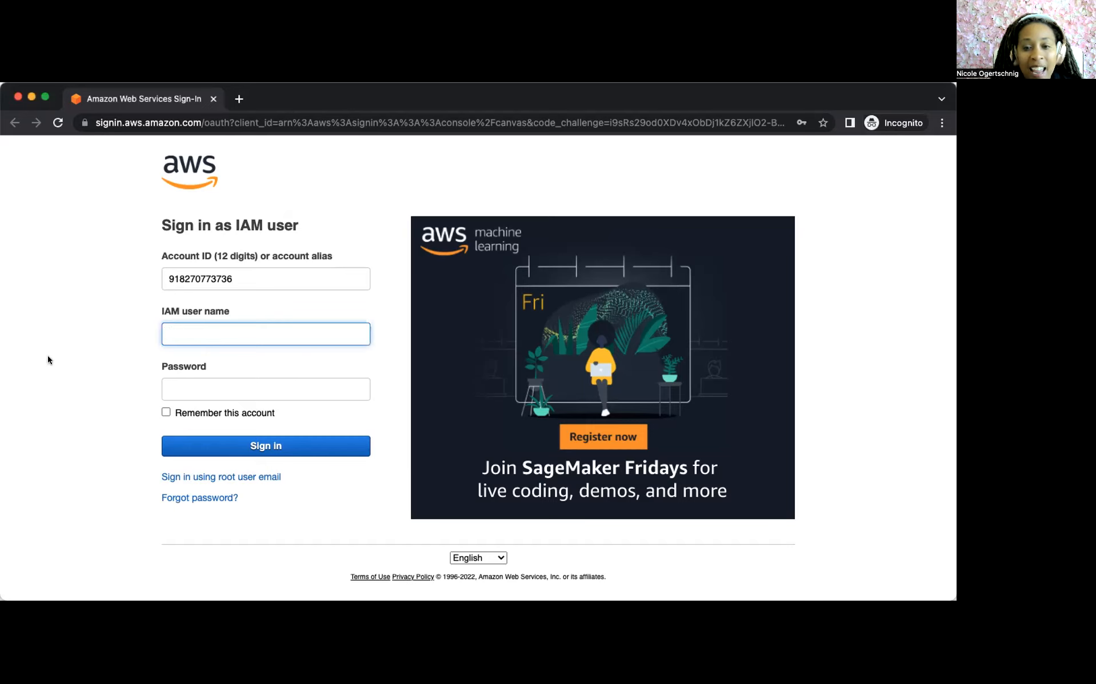
text(cloud_user)
key(Tab)
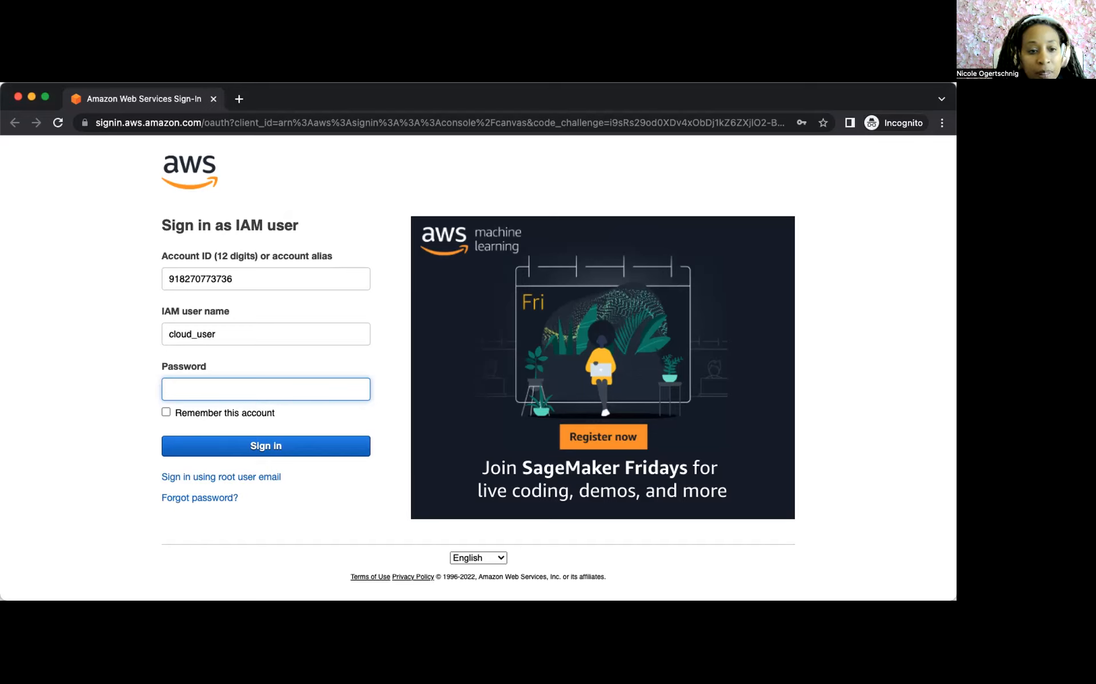
key(super+Tab)
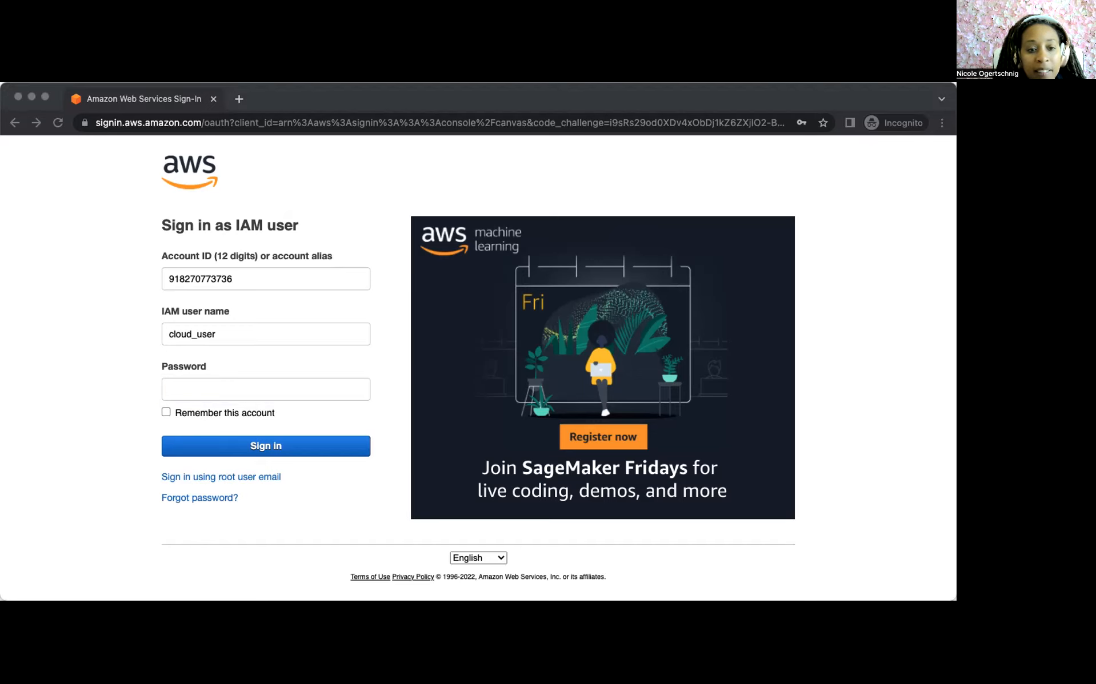
right_click(178, 390)
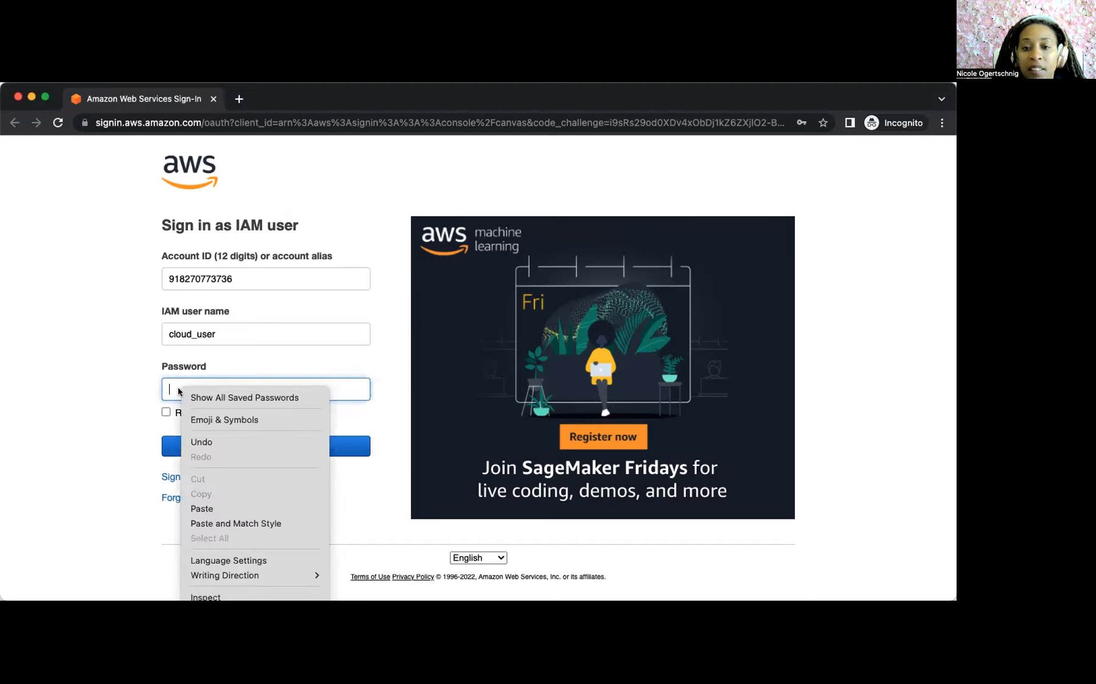
click(225, 509)
click(218, 454)
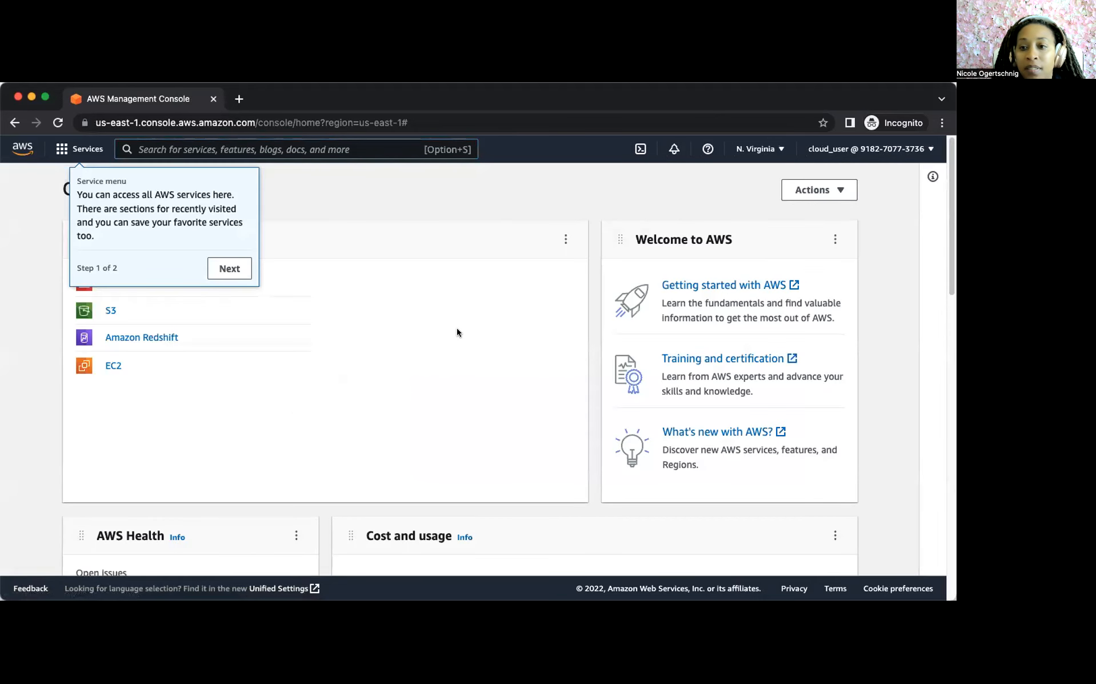
Step: Complete the two-step introductory tour of the console home page and close the account menu
click(224, 267)
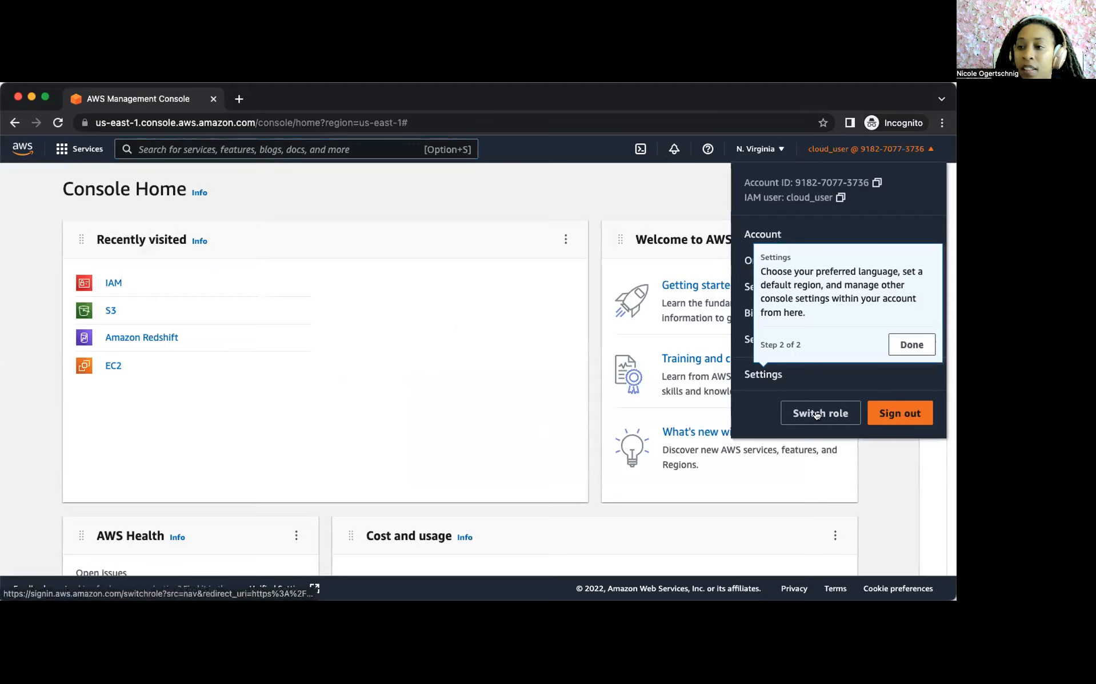
click(906, 350)
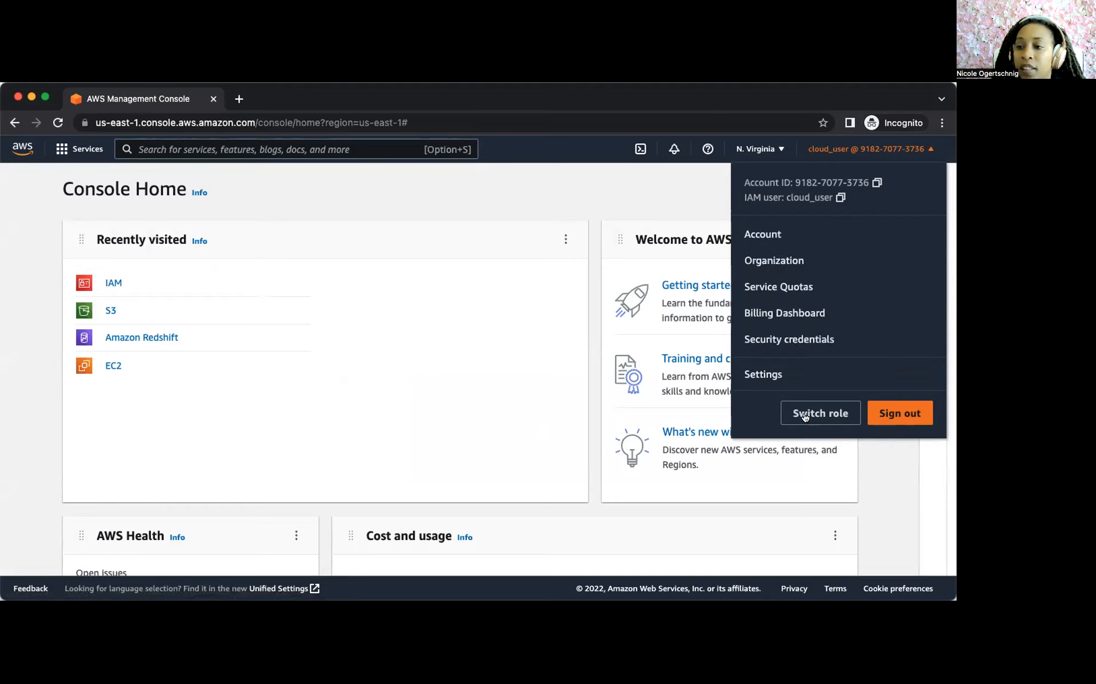
click(696, 202)
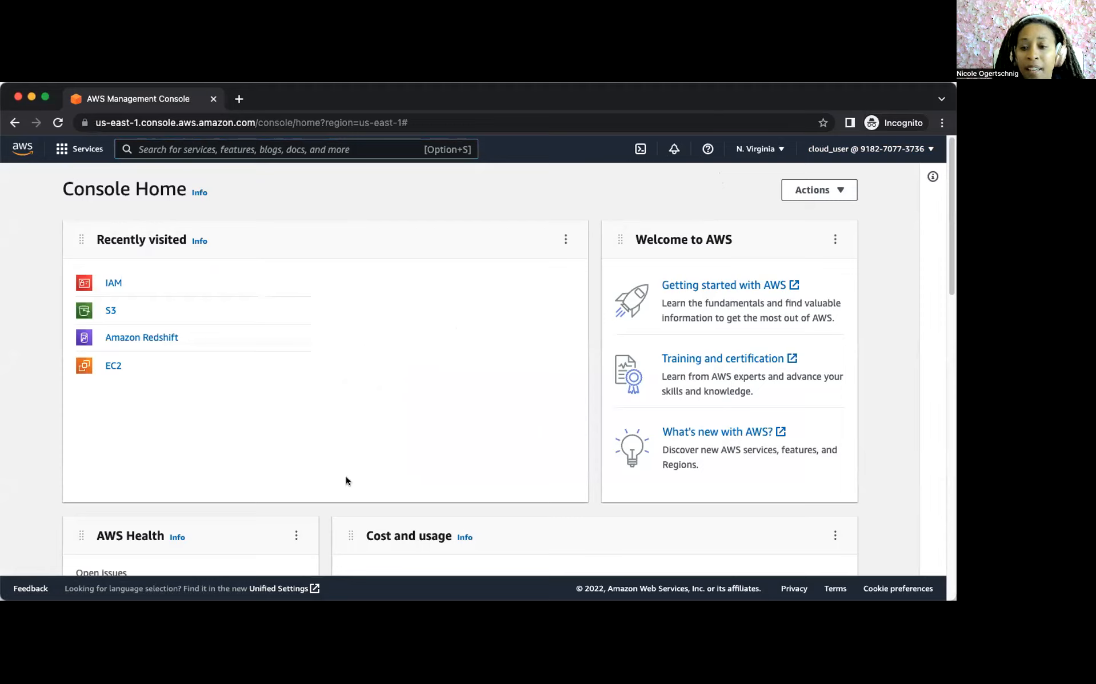
Step: Go to the IAM service and open the details of user-1 from its users list
click(106, 288)
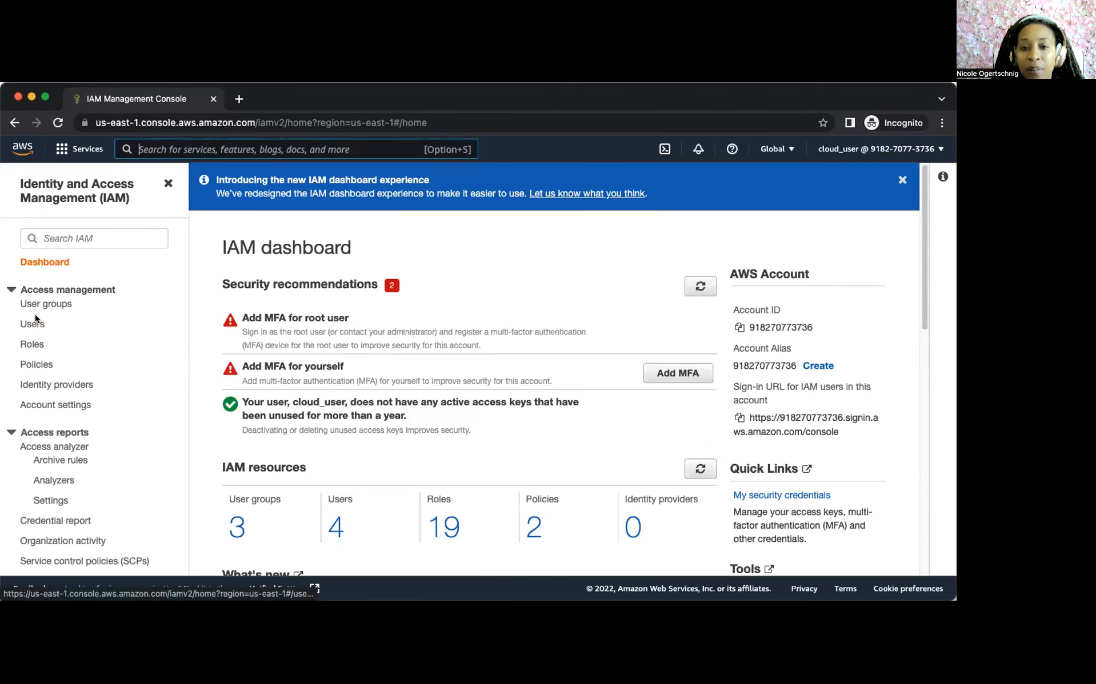
click(34, 329)
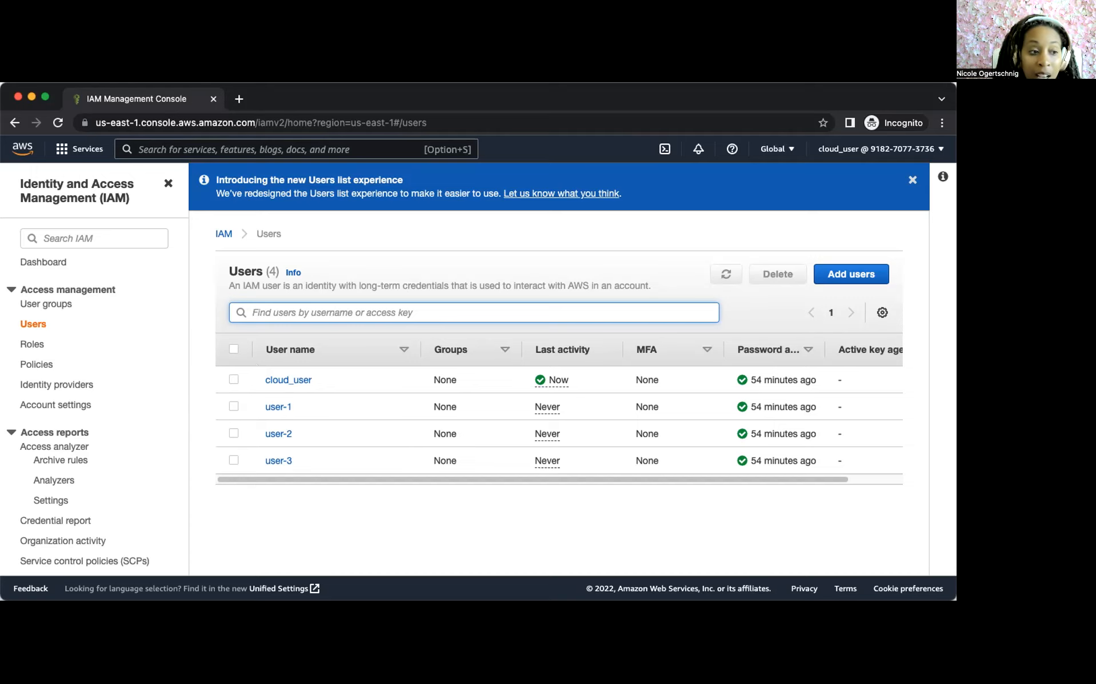
key(super+Tab)
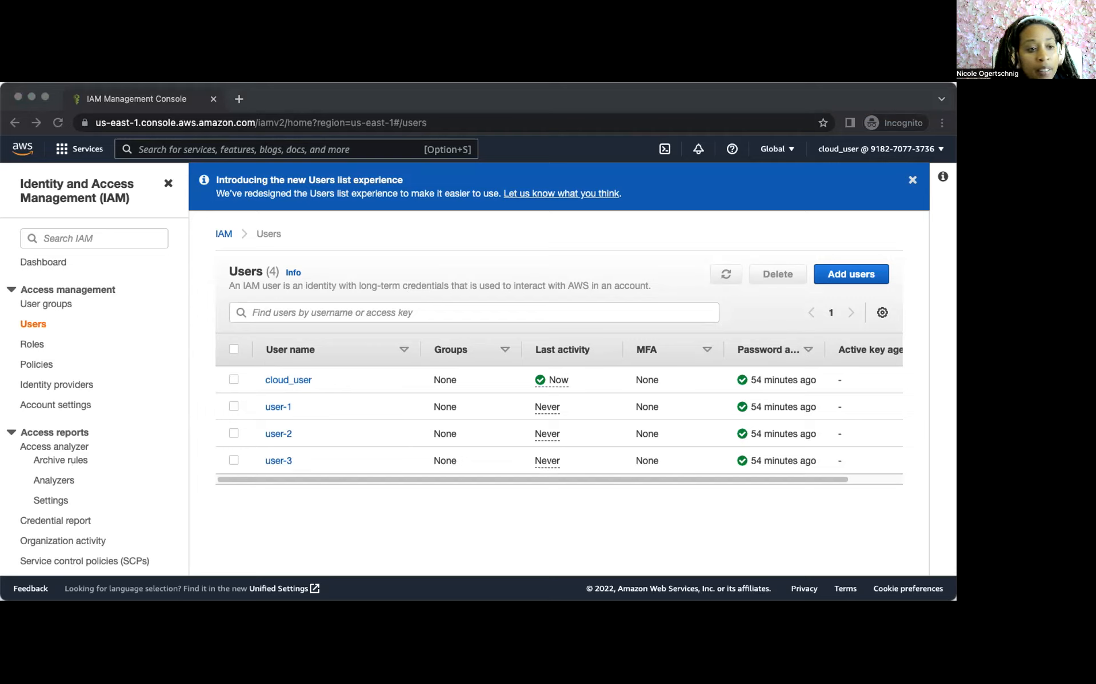
click(269, 408)
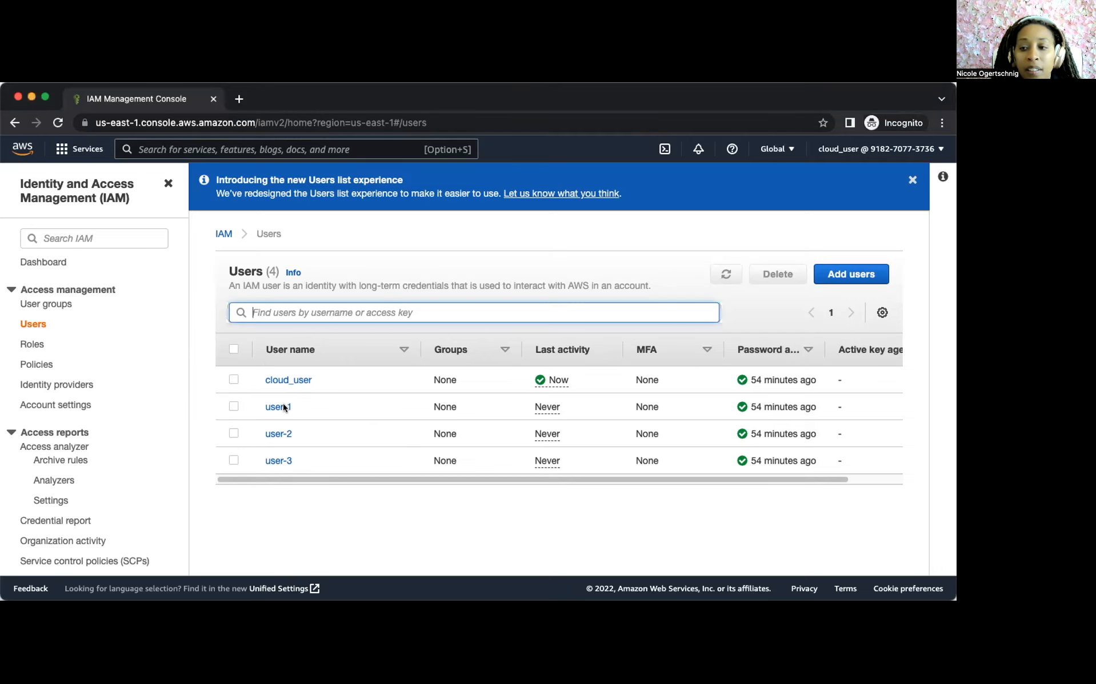
click(272, 410)
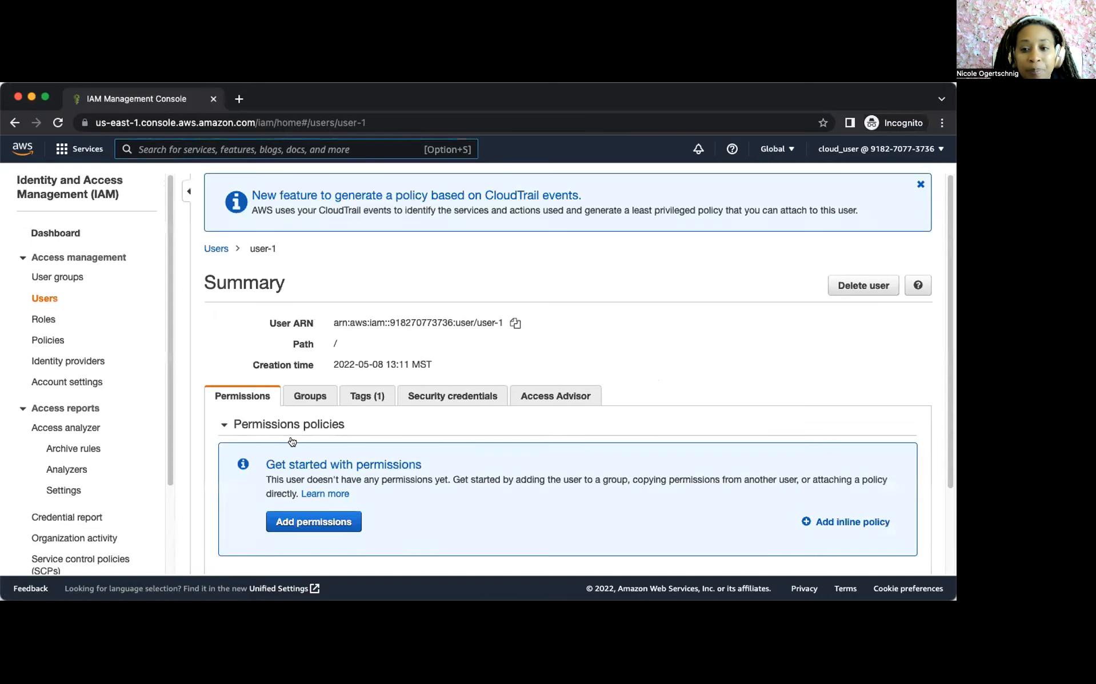
Step: Review the permissions policies and group memberships of user-1
scroll(330, 469, down, 5)
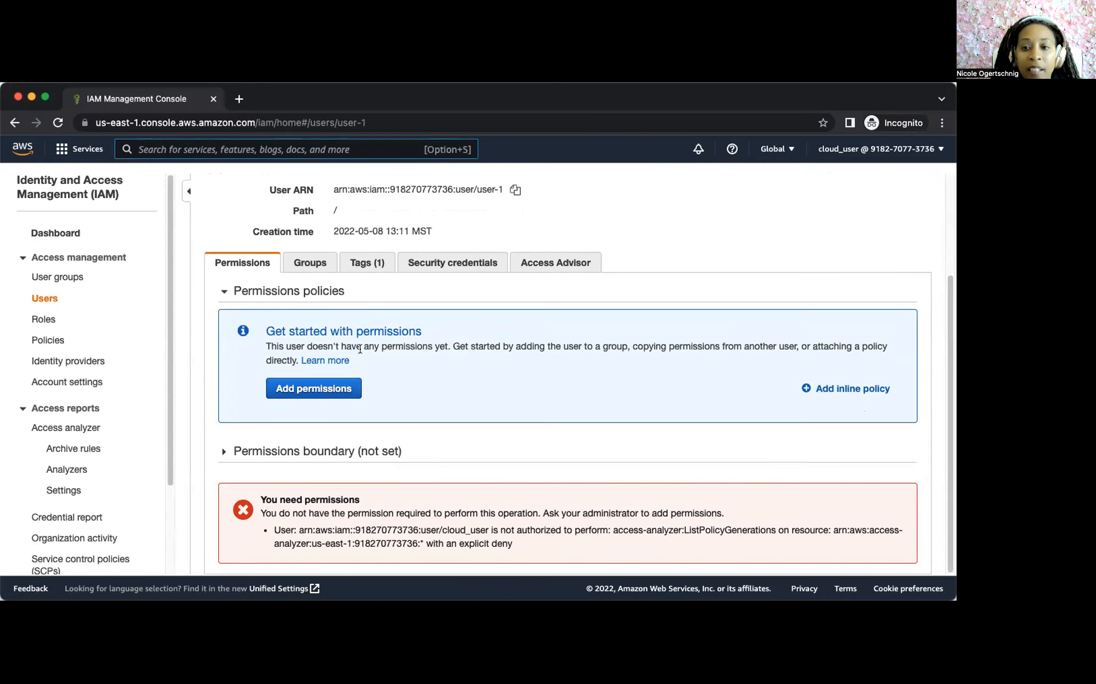
scroll(298, 491, up, 5)
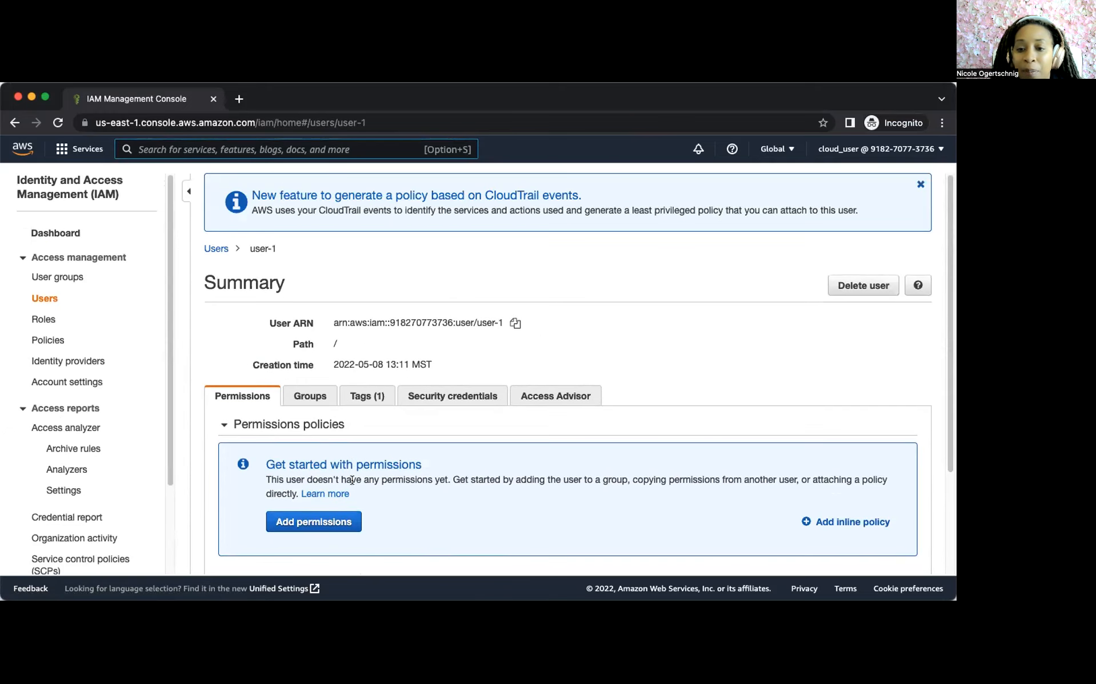
scroll(308, 437, down, 3)
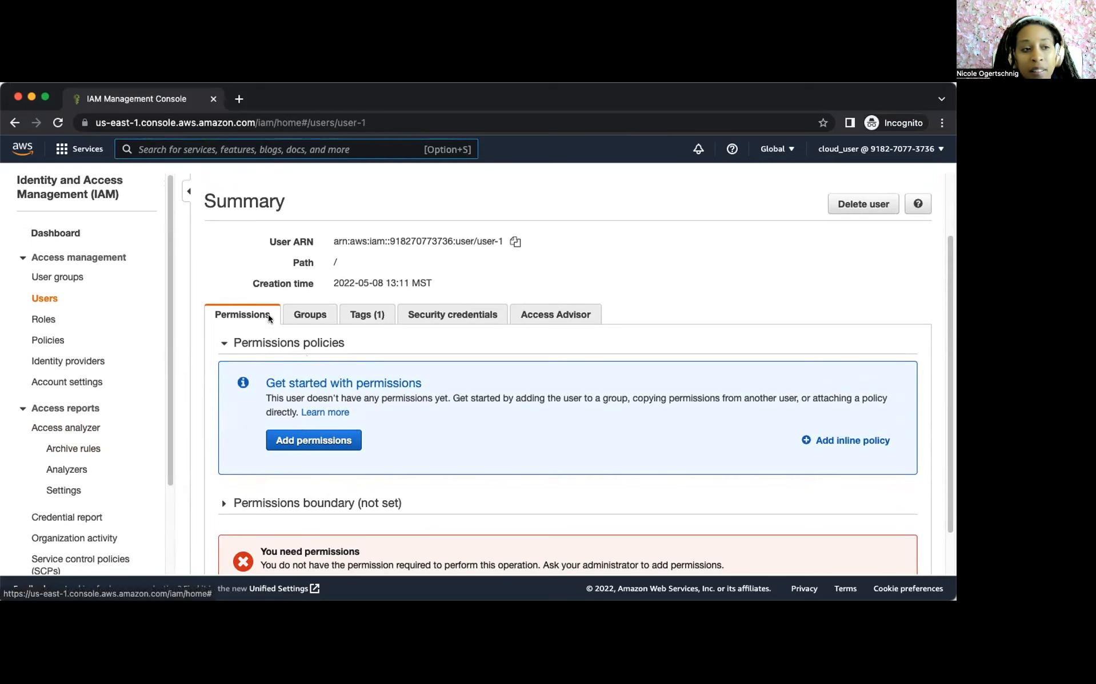
scroll(299, 456, down, 2)
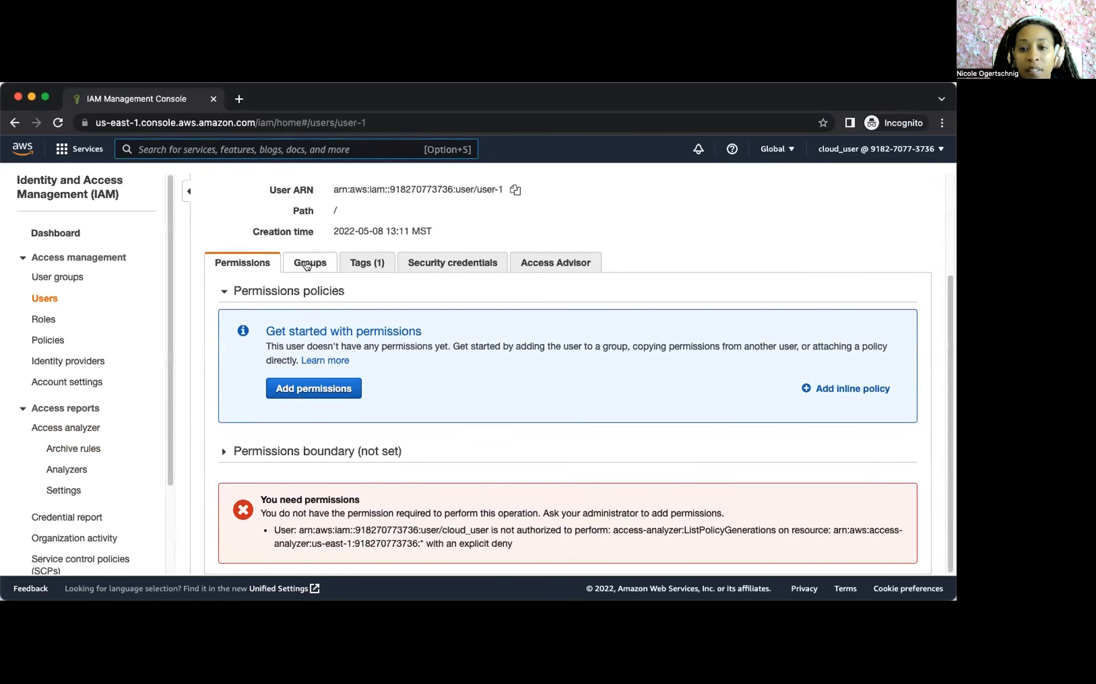
click(311, 262)
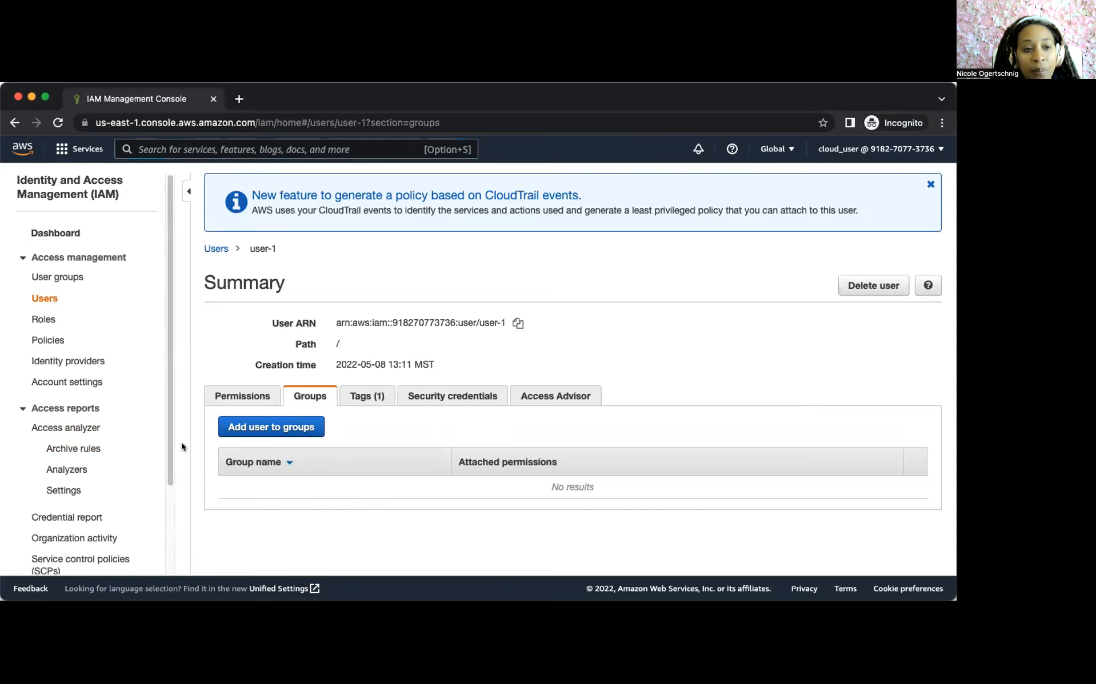
click(238, 398)
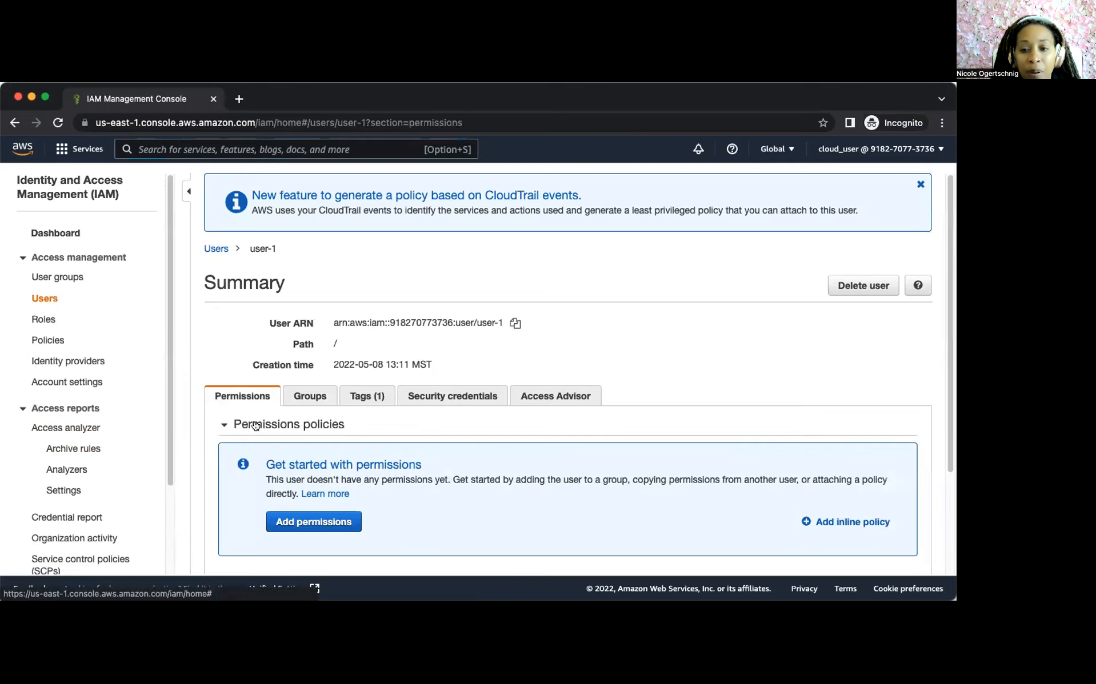
click(296, 401)
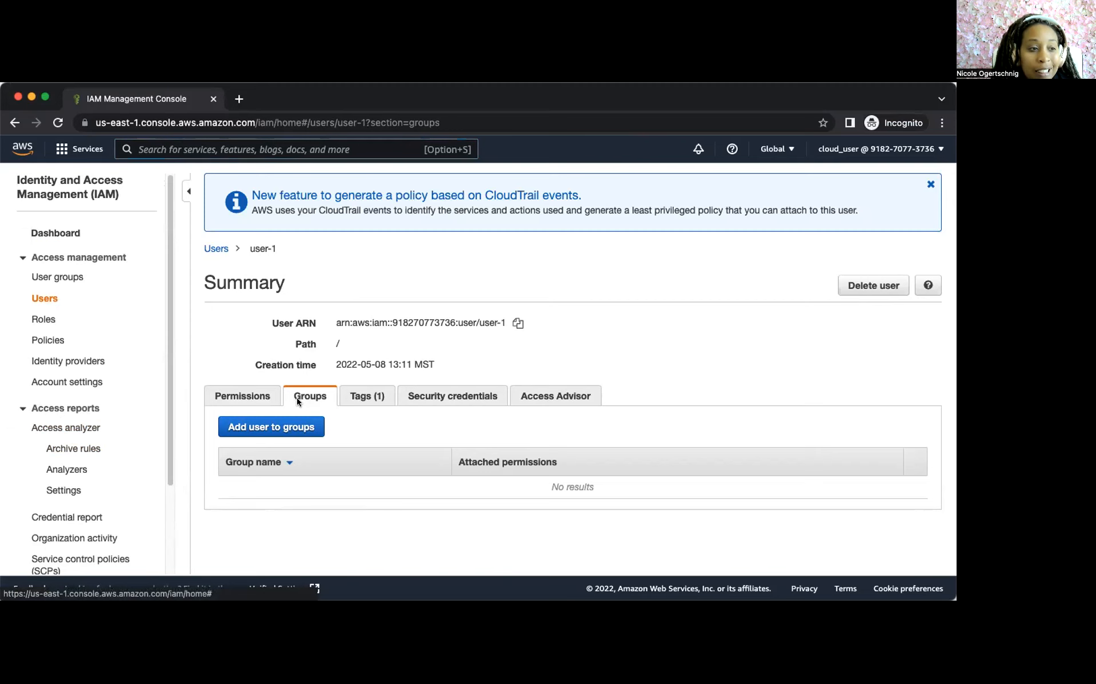
Step: Examine the security credentials of user-1, including sign-in credentials, access keys, SSH keys, HTTPS Git credentials and Amazon Keyspaces credentials
click(433, 398)
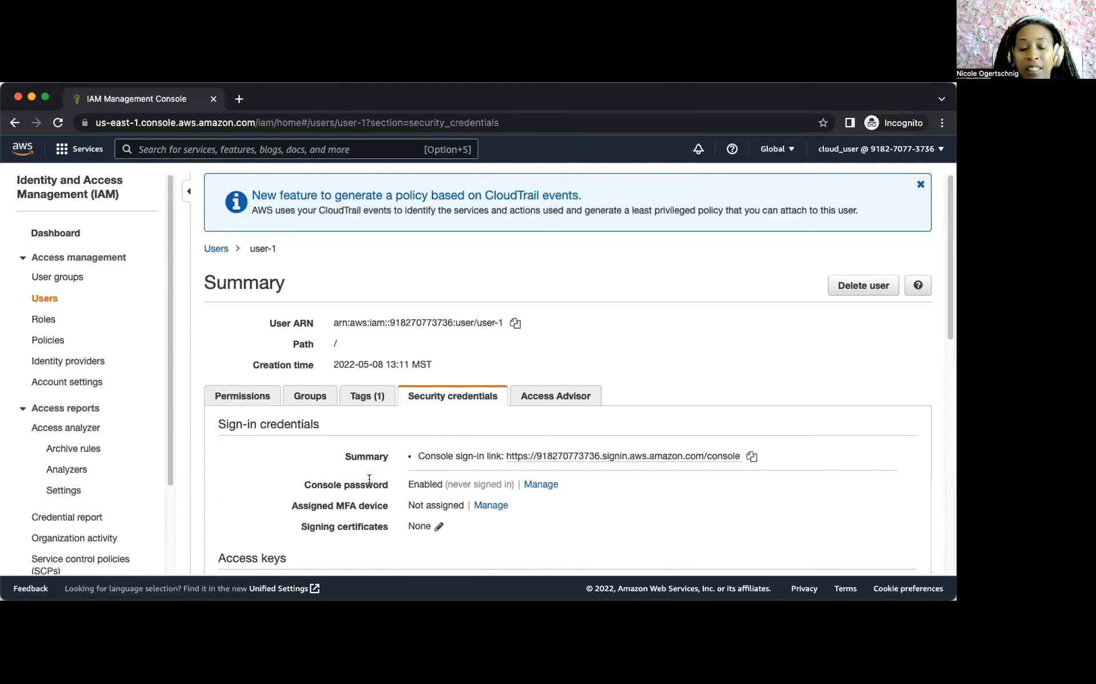
scroll(369, 478, down, 3)
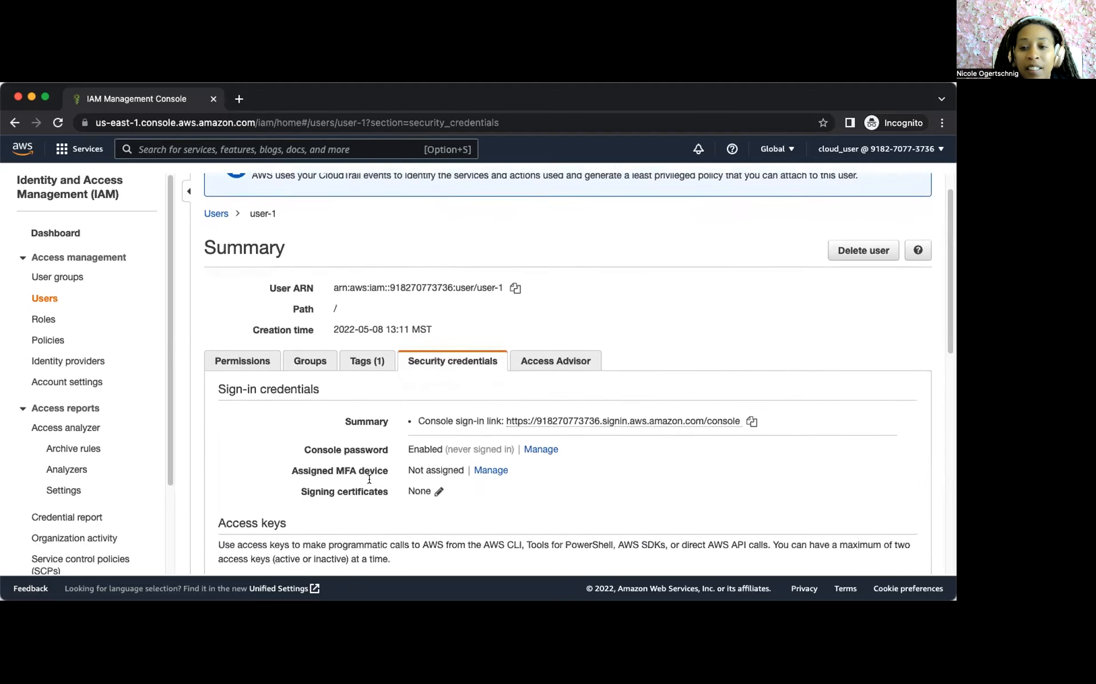
scroll(370, 479, down, 10)
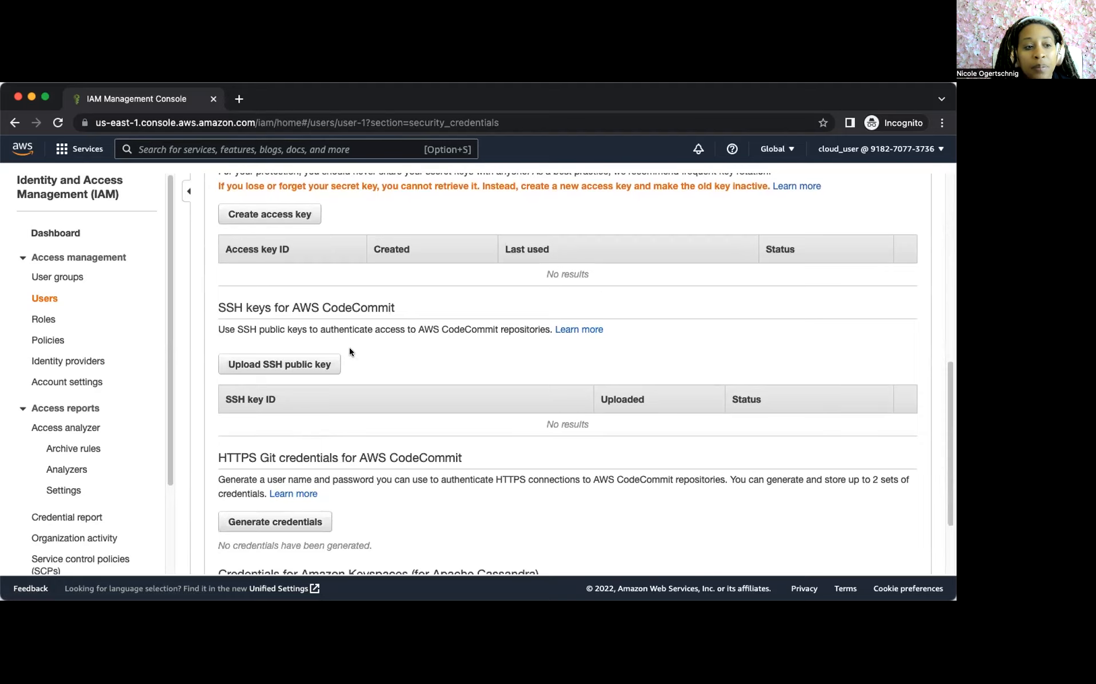
scroll(361, 378, down, 1)
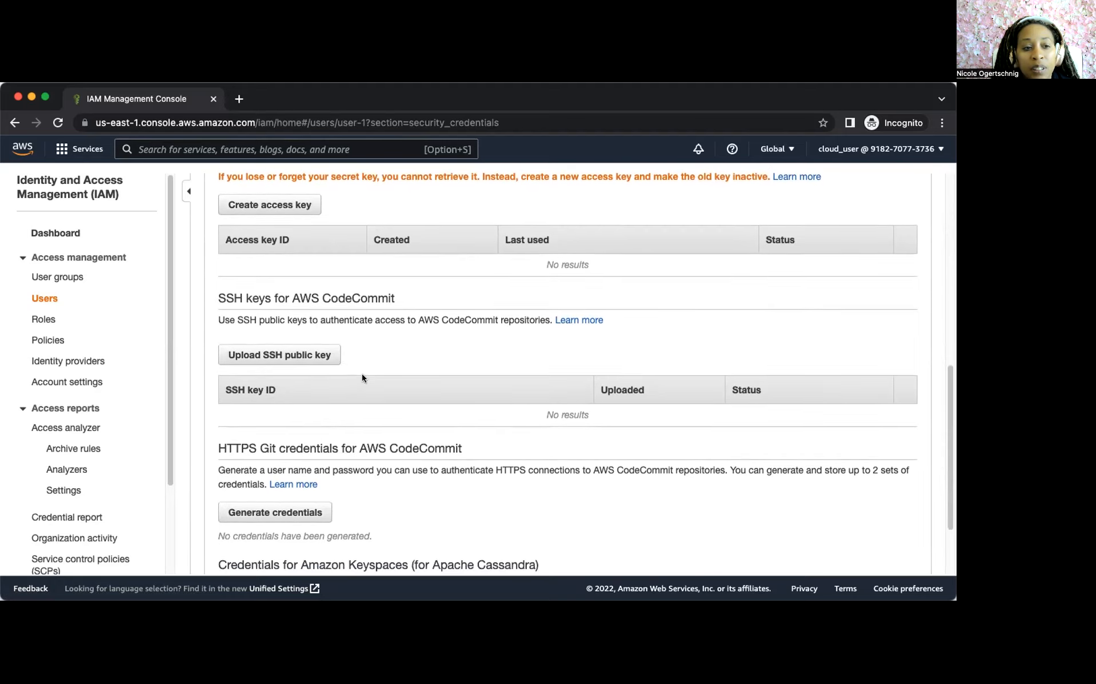
scroll(328, 379, up, 7)
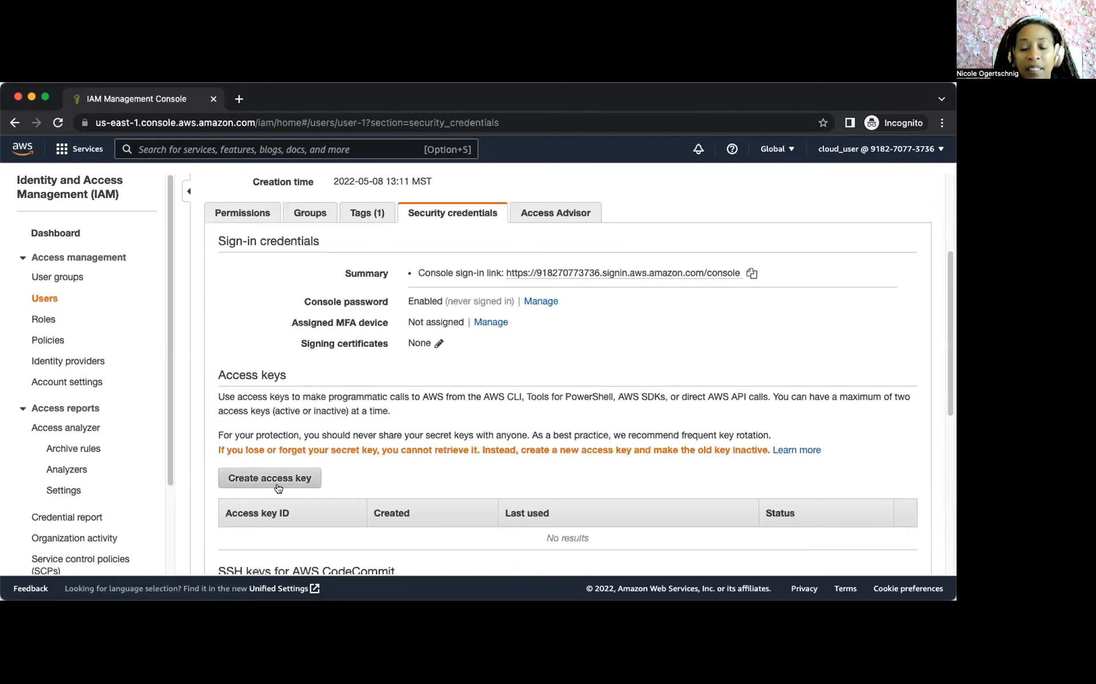
scroll(294, 522, down, 3)
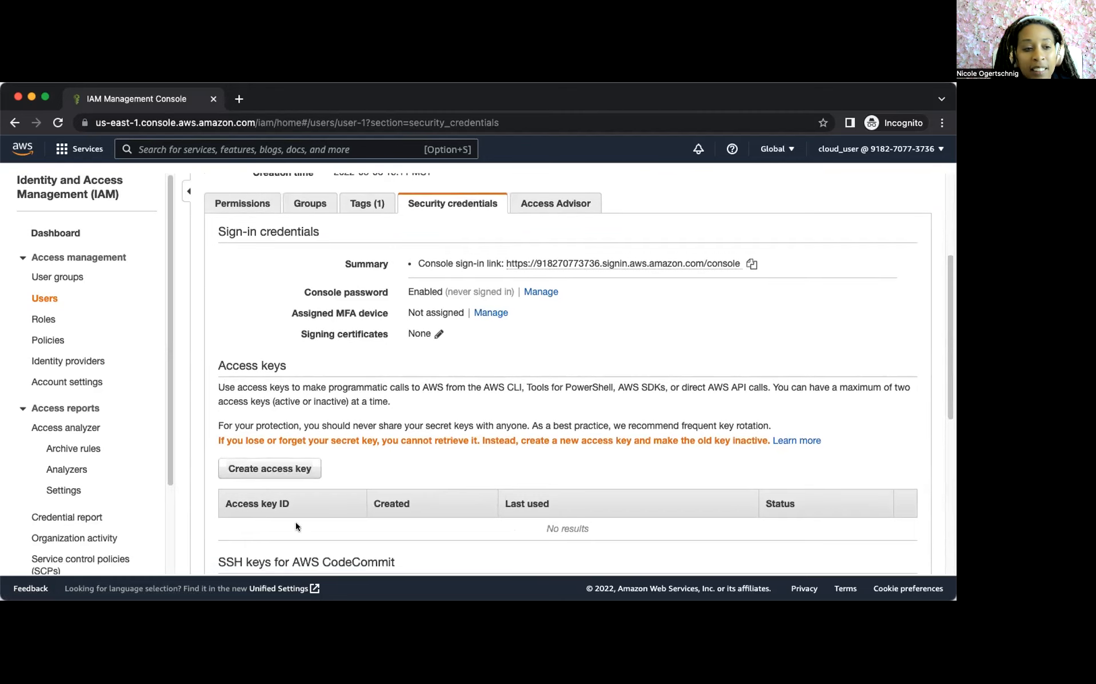
scroll(284, 489, down, 5)
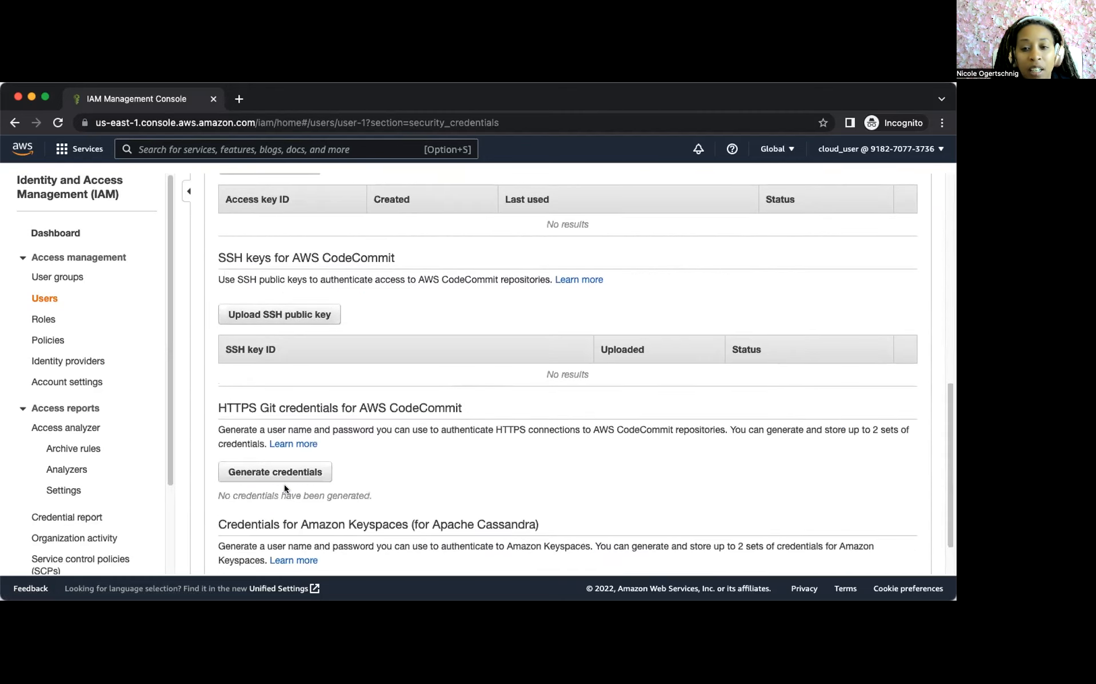
scroll(286, 489, down, 2)
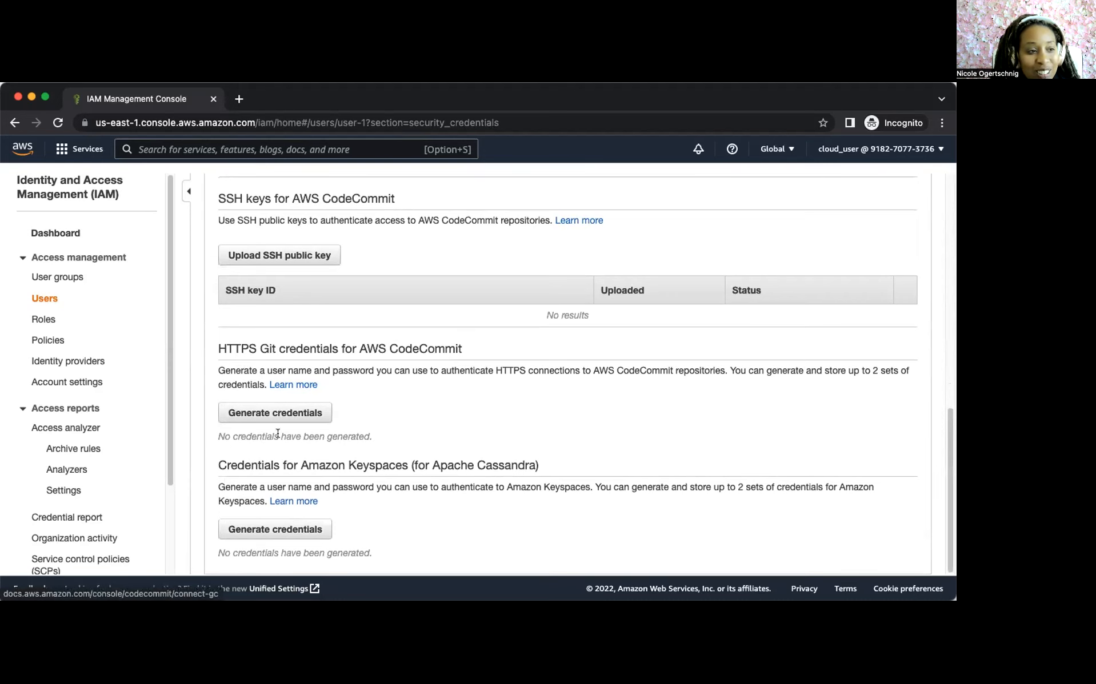
scroll(330, 412, up, 15)
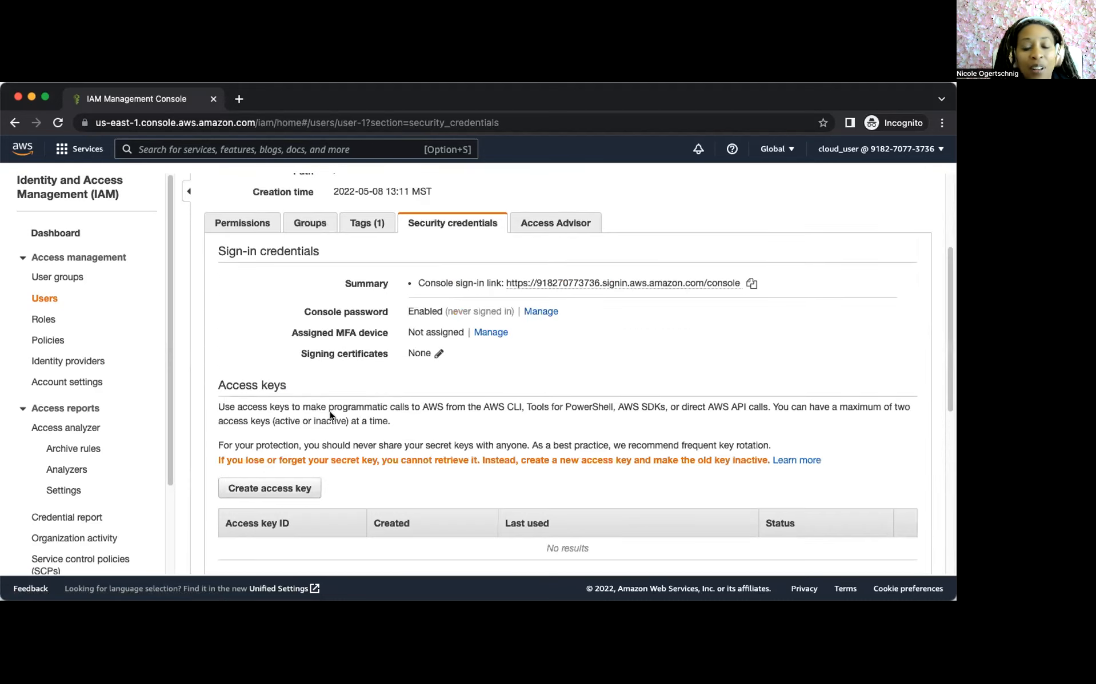
Step: Check the Access Advisor information on the services user-1 can access
click(553, 392)
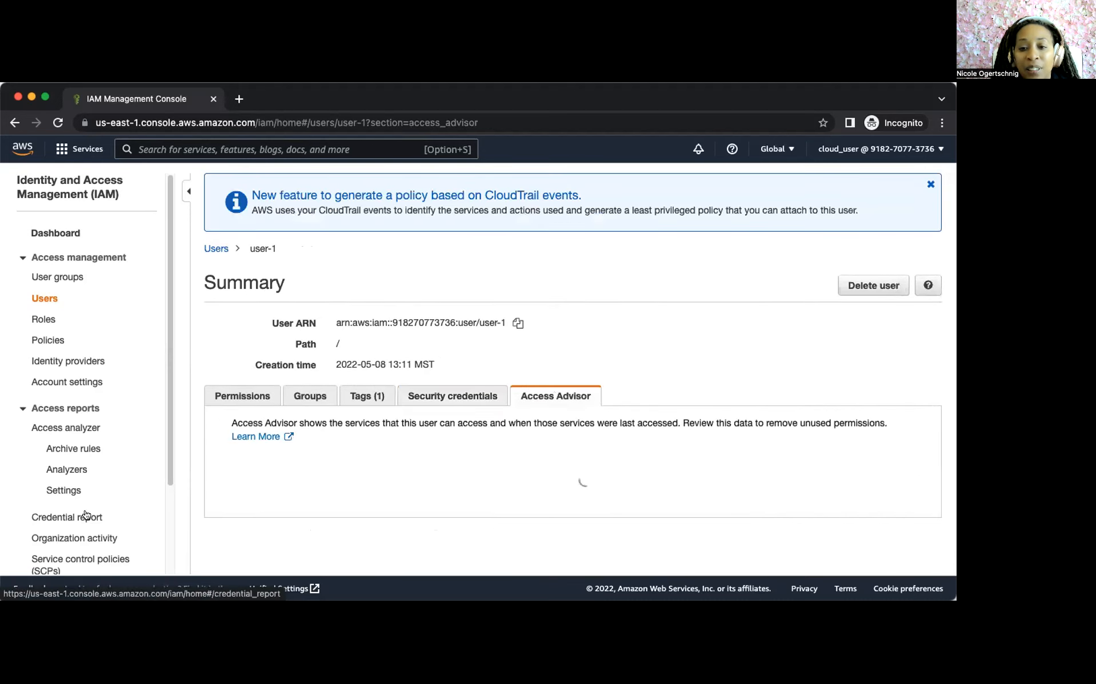
scroll(295, 483, down, 5)
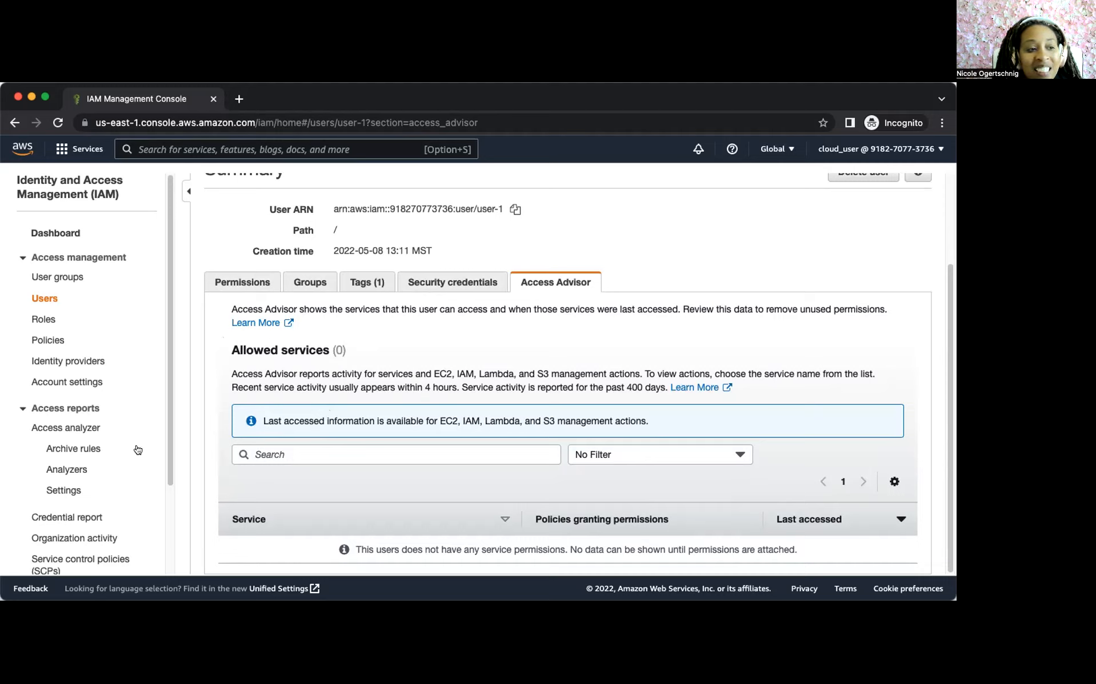
scroll(373, 329, up, 2)
scroll(372, 330, up, 2)
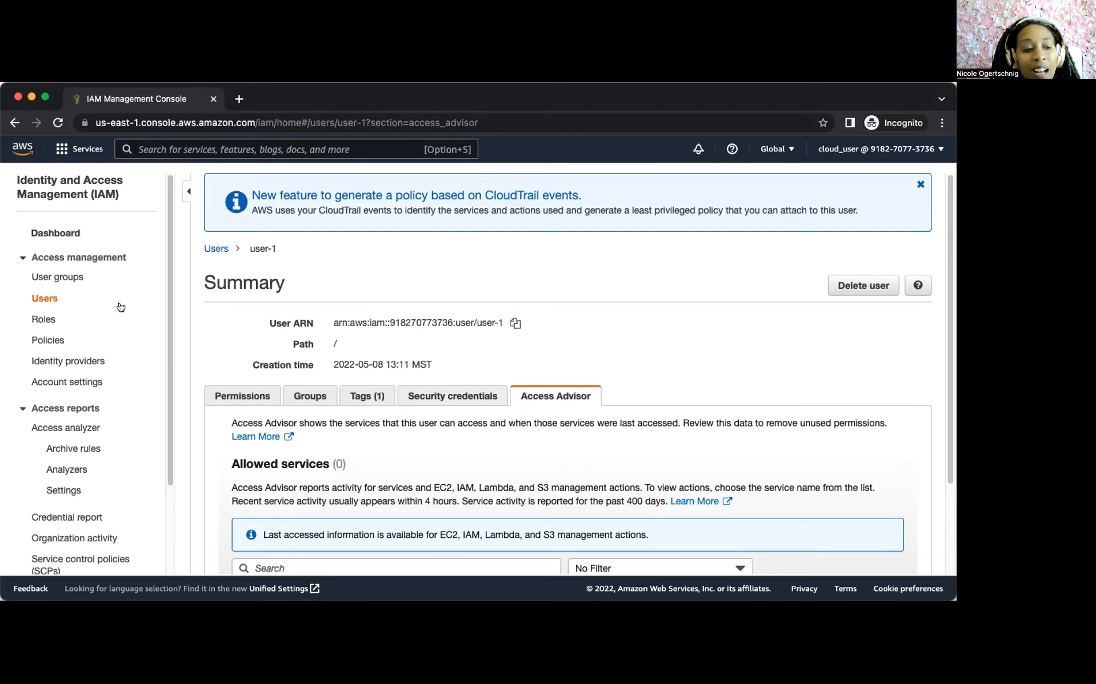
Step: Open the EC2-Admin user group and view its permissions policies
click(52, 278)
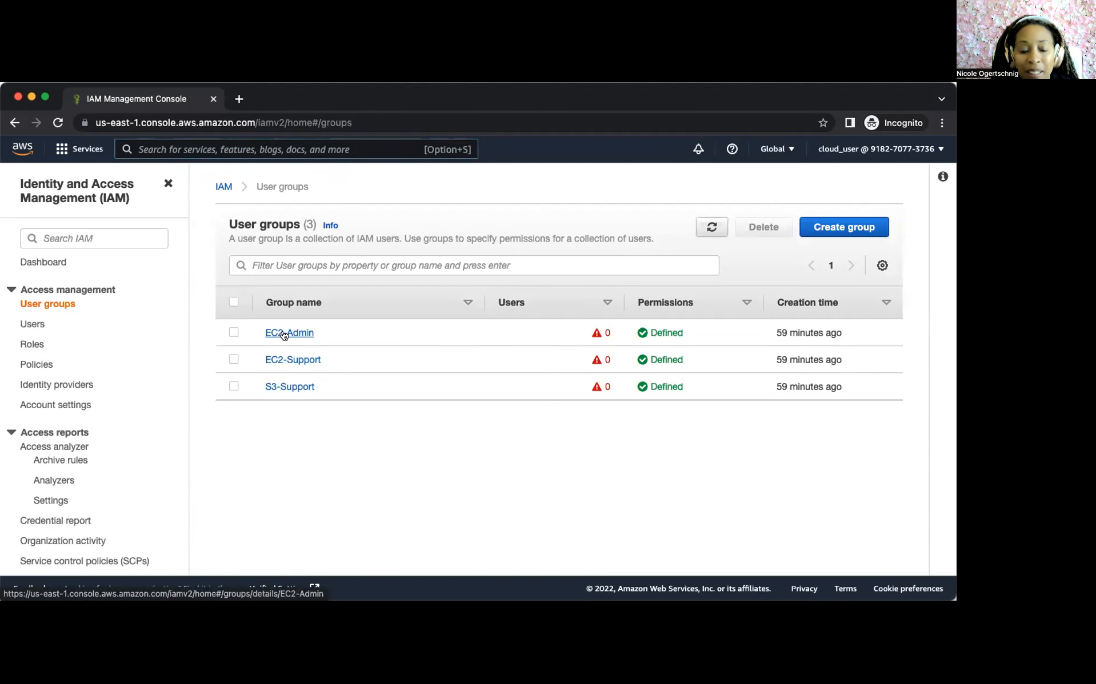
click(284, 333)
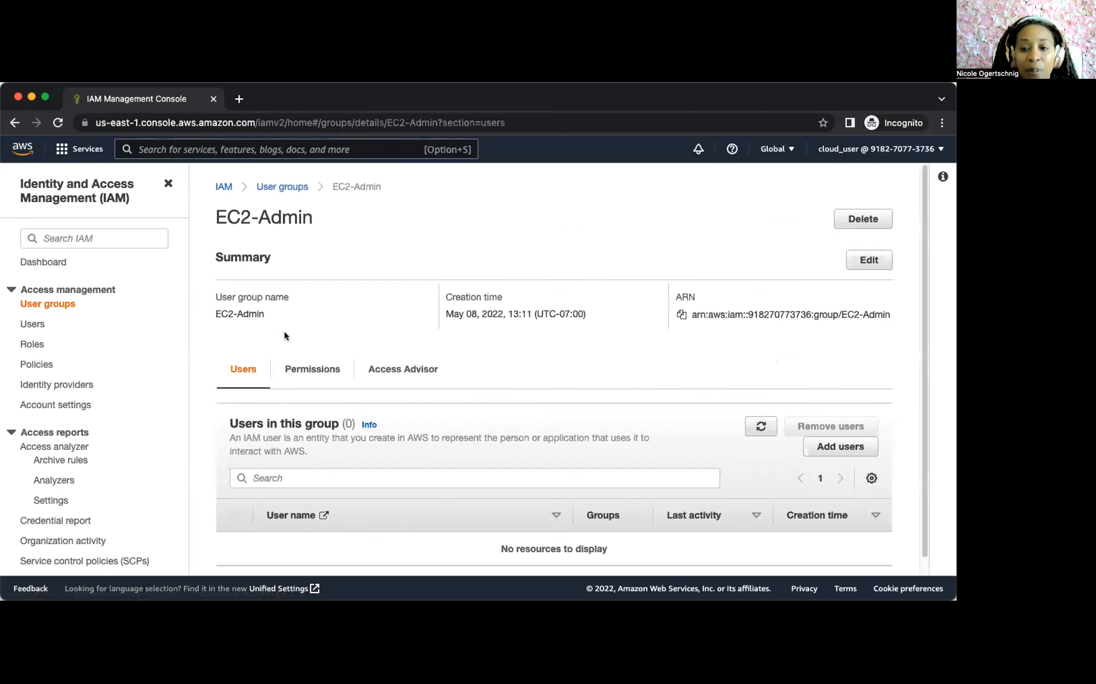
click(305, 372)
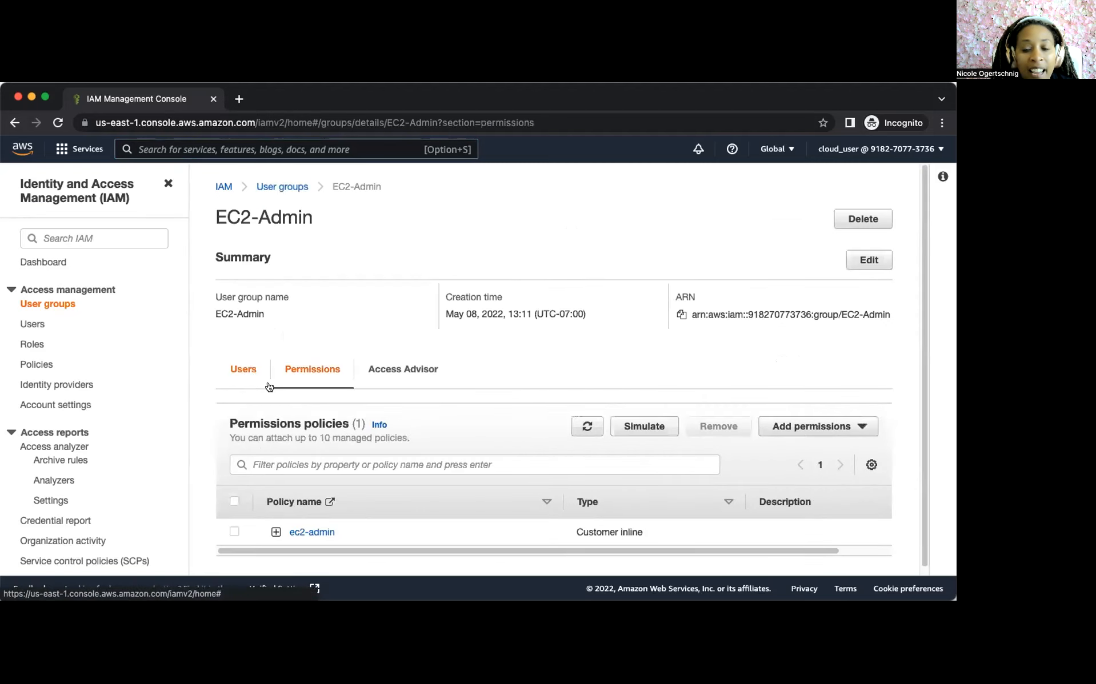
Step: Expand the ec2-admin inline policy and examine its JSON statements for EC2, Elastic Load Balancing, CloudWatch and Auto Scaling
scroll(285, 515, down, 1)
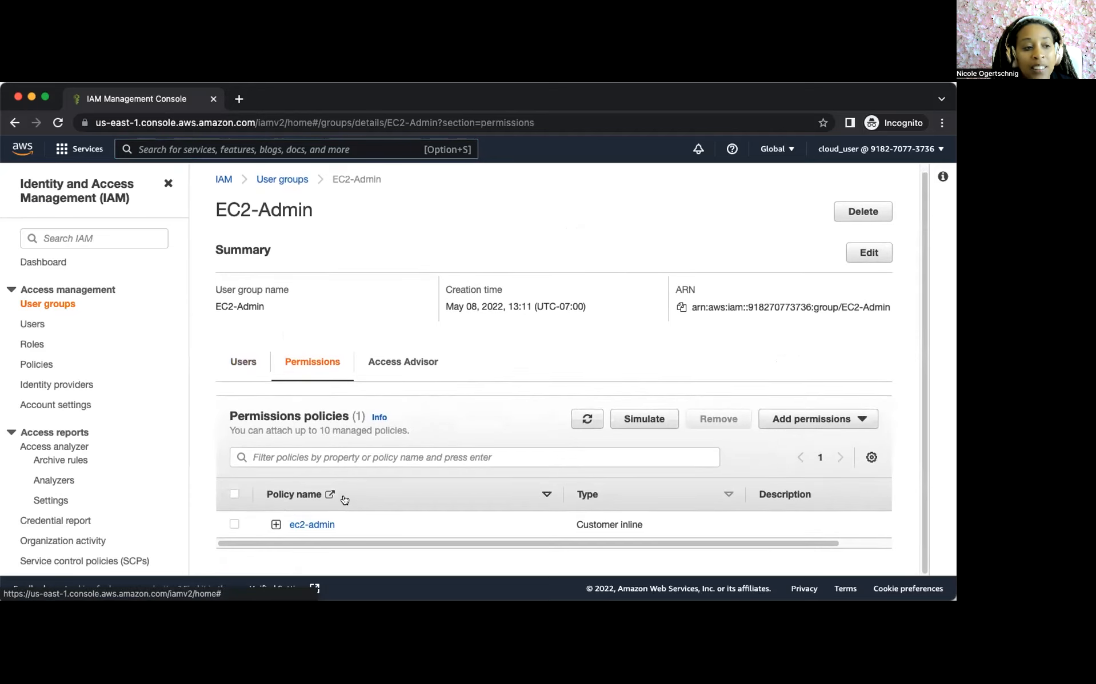
click(275, 525)
scroll(292, 491, down, 10)
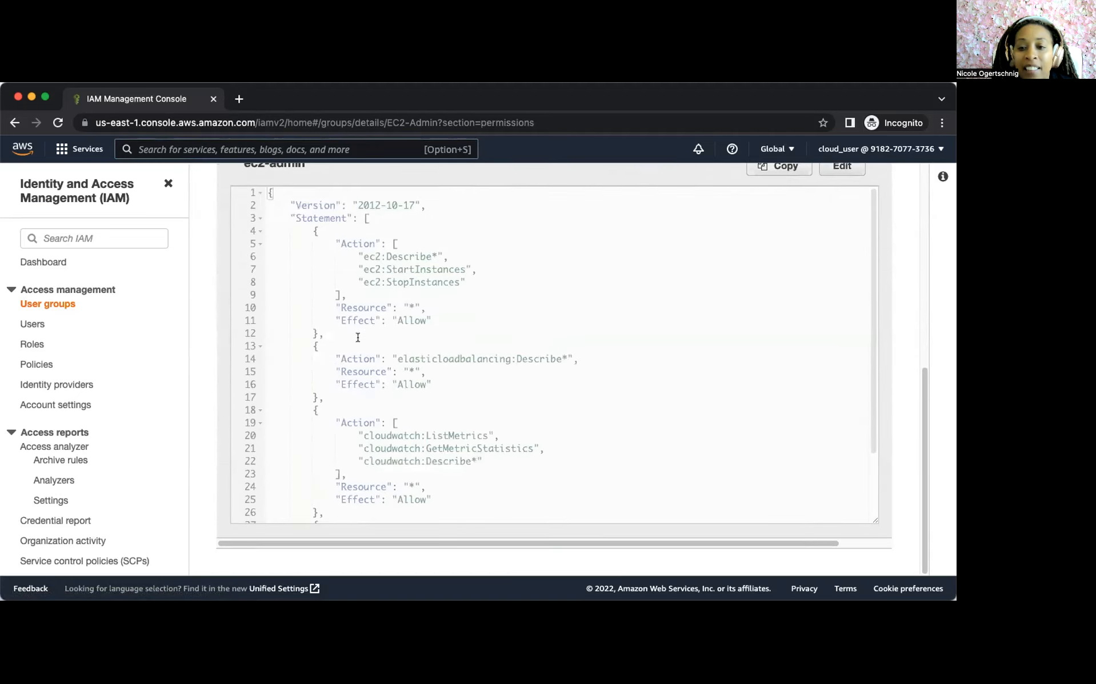
scroll(304, 469, up, 10)
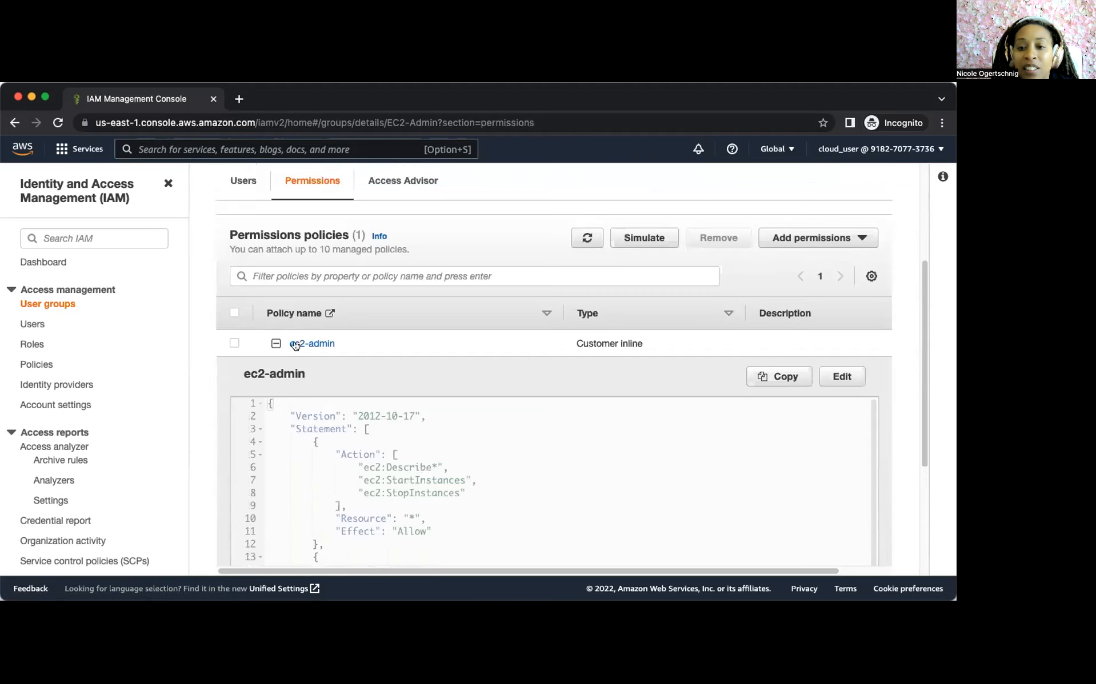
scroll(389, 457, down, 3)
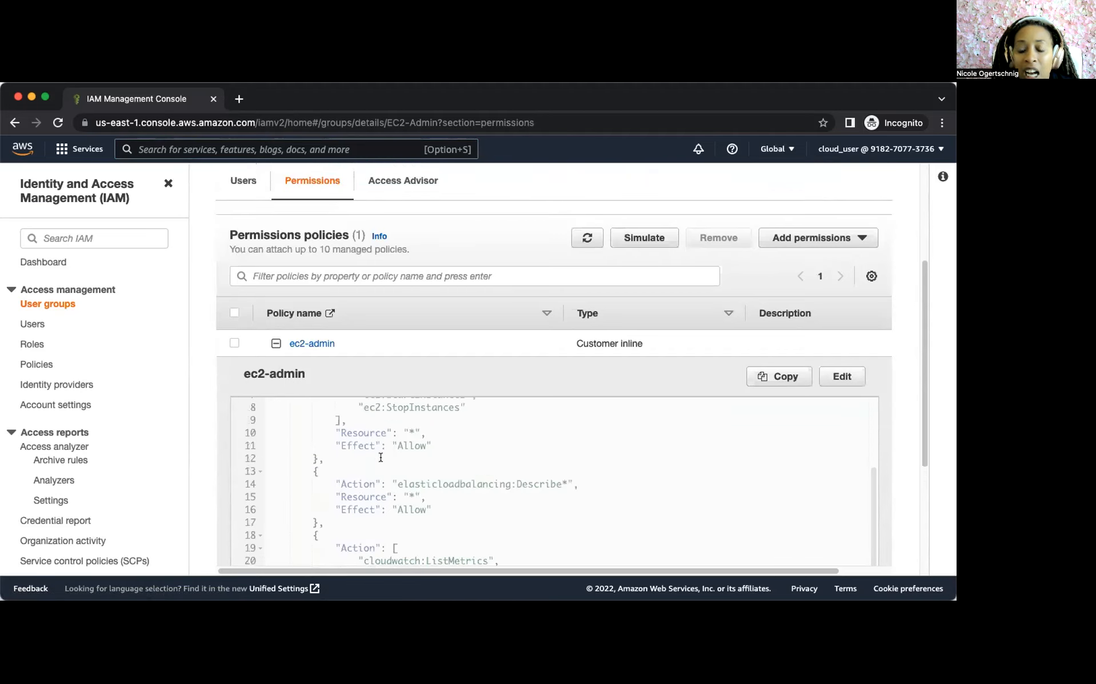
scroll(361, 483, down, 4)
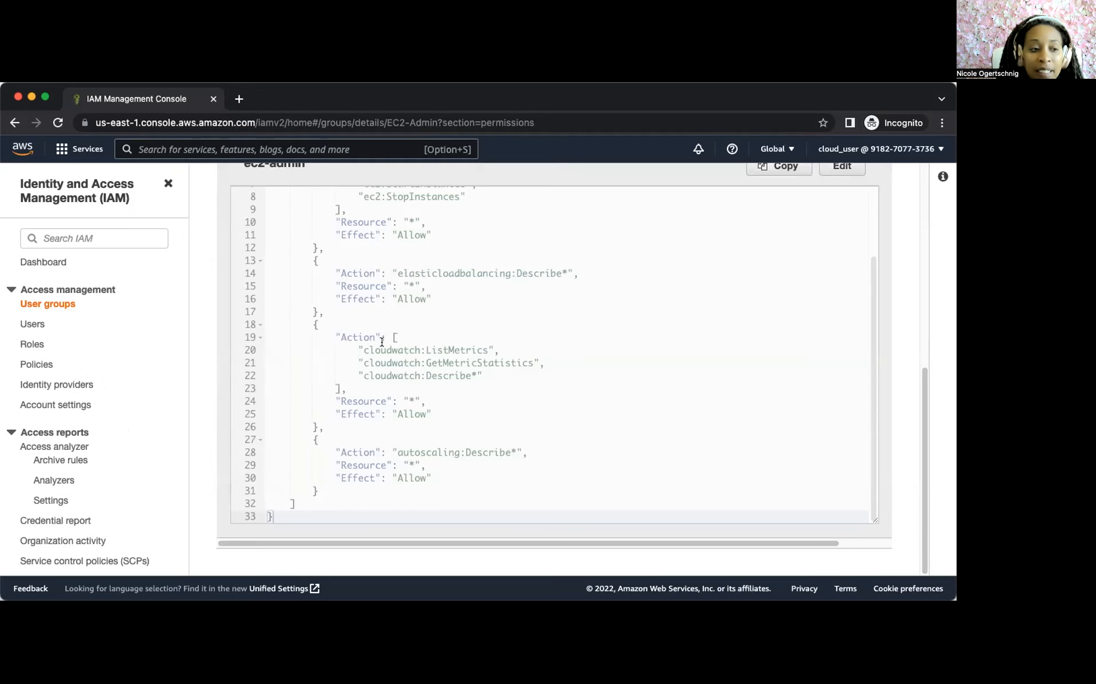
scroll(382, 342, up, 10)
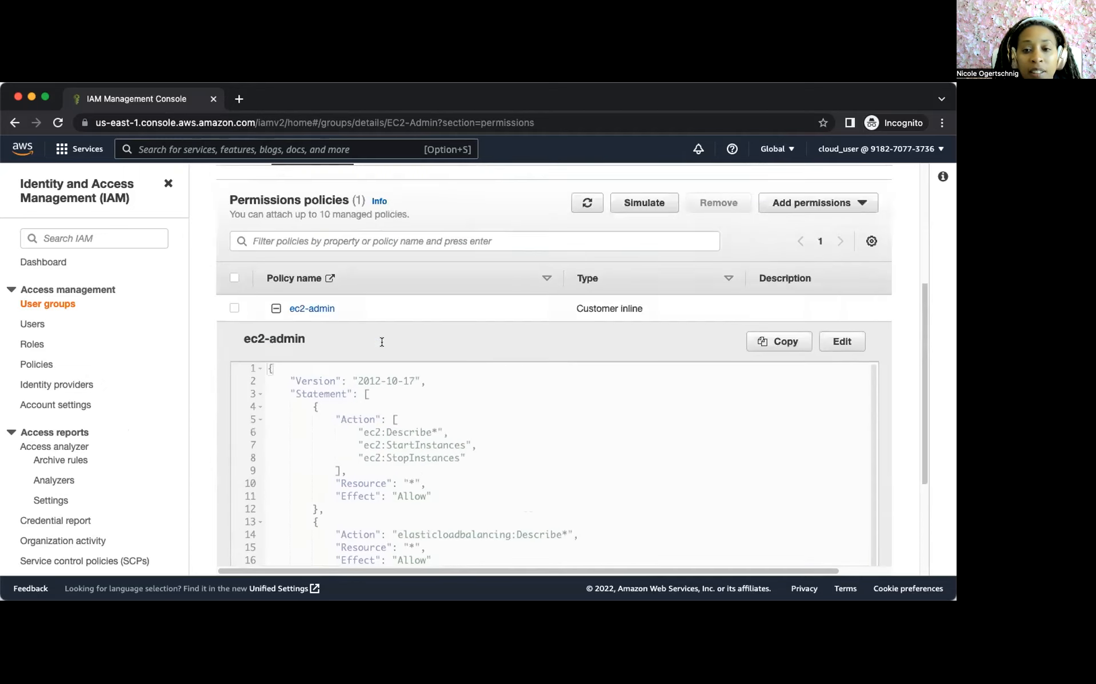
scroll(381, 344, up, 2)
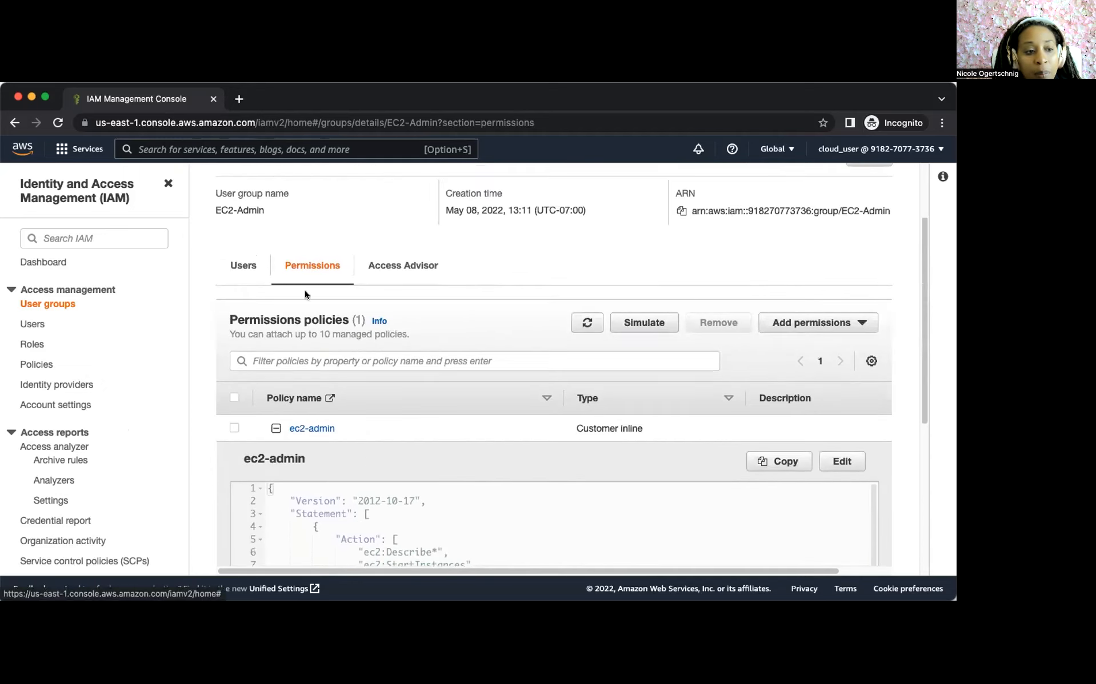
scroll(326, 455, down, 2)
scroll(310, 449, down, 3)
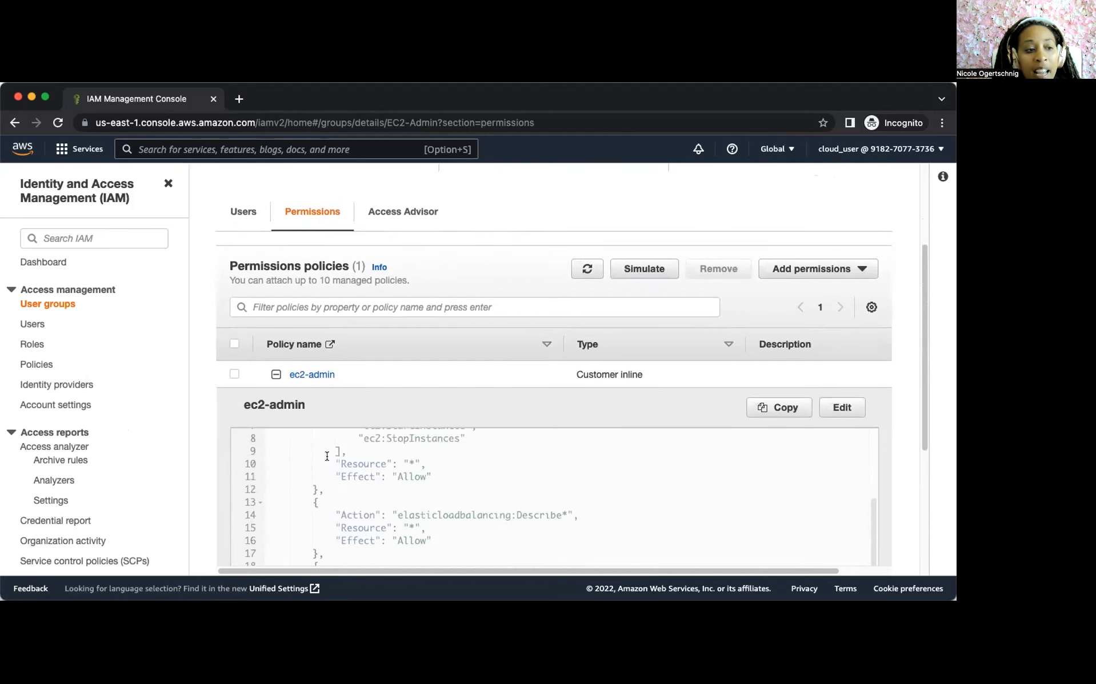
scroll(327, 377, up, 2)
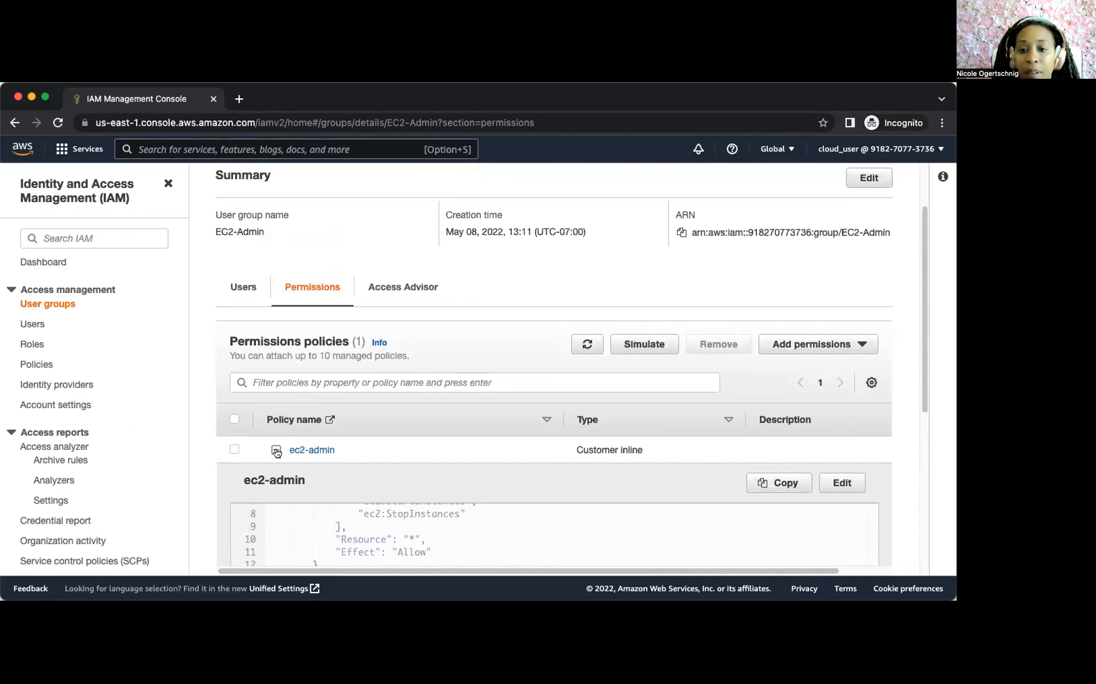
scroll(279, 498, down, 7)
scroll(278, 501, down, 3)
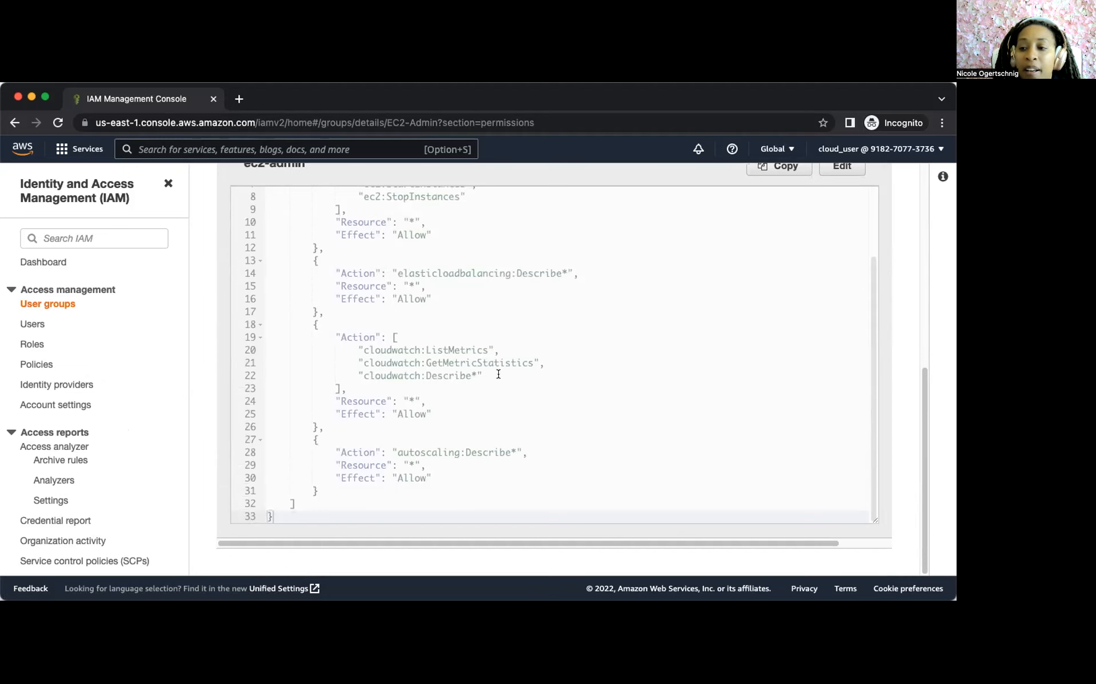
scroll(503, 374, up, 3)
scroll(577, 364, up, 13)
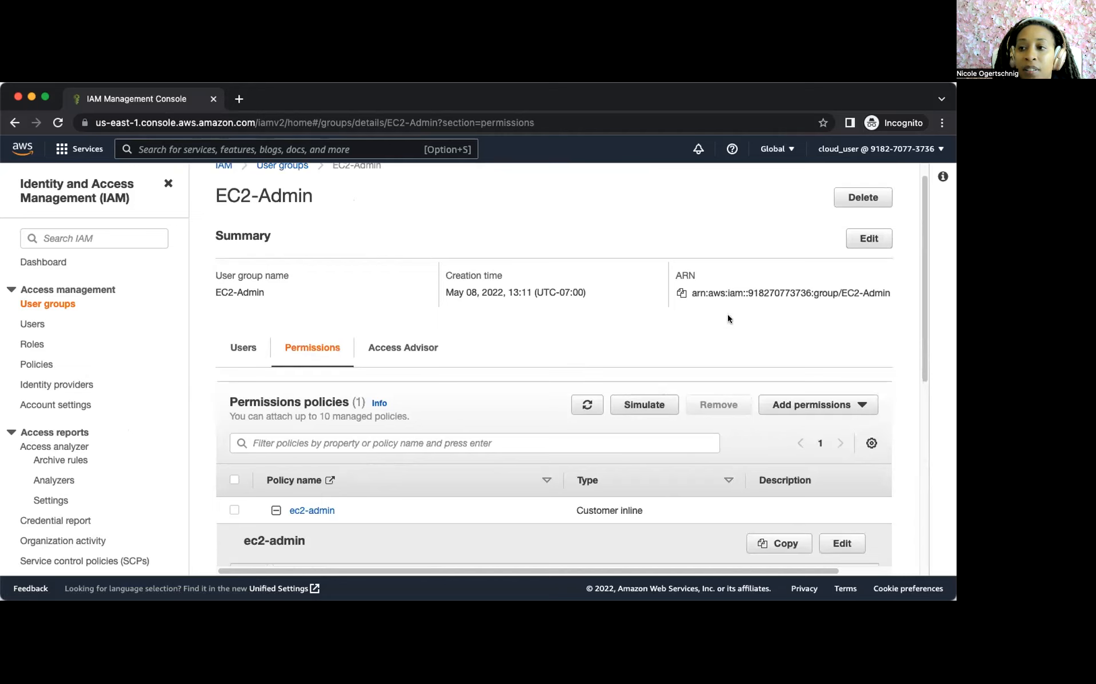
scroll(495, 443, down, 2)
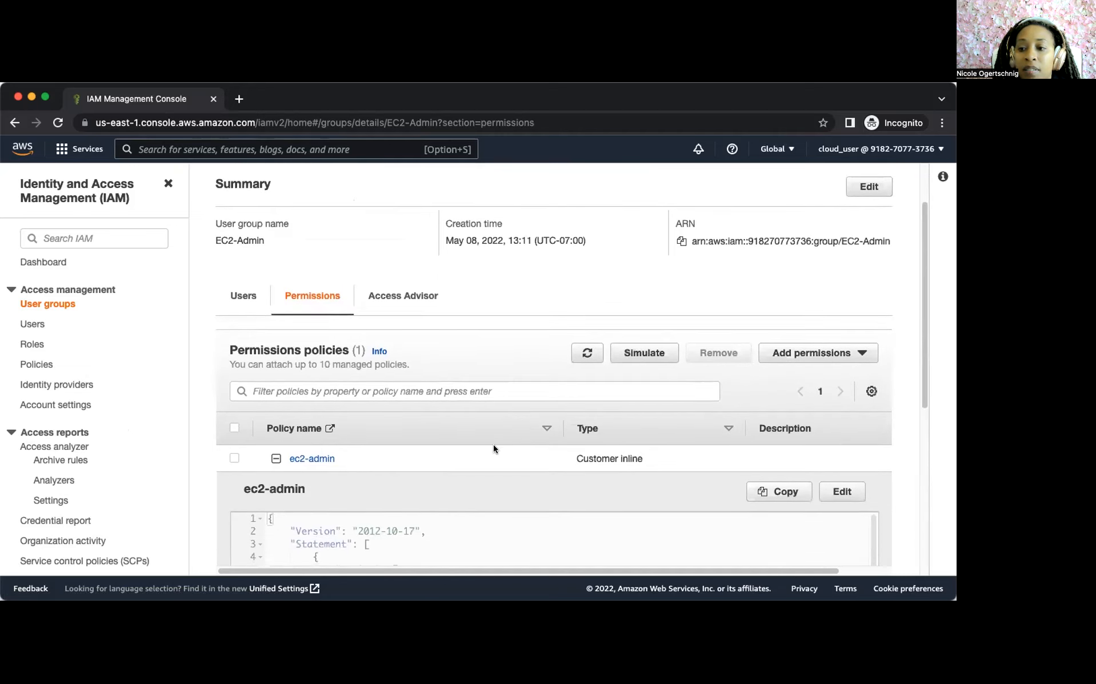
scroll(493, 447, down, 2)
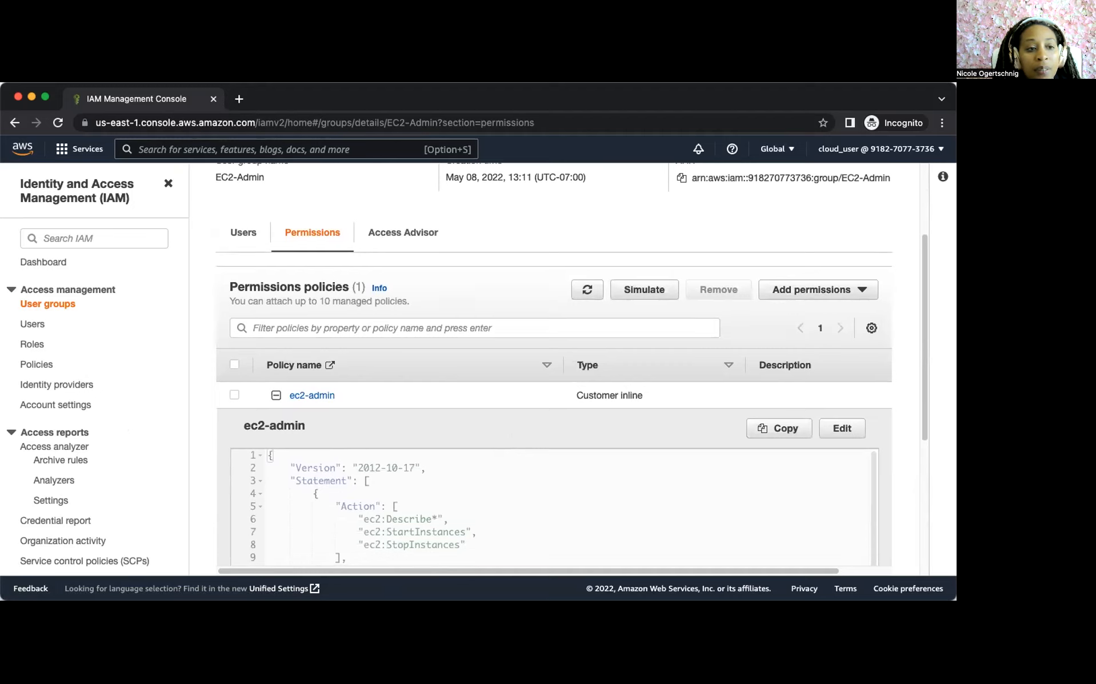
scroll(395, 481, down, 2)
scroll(395, 481, down, 5)
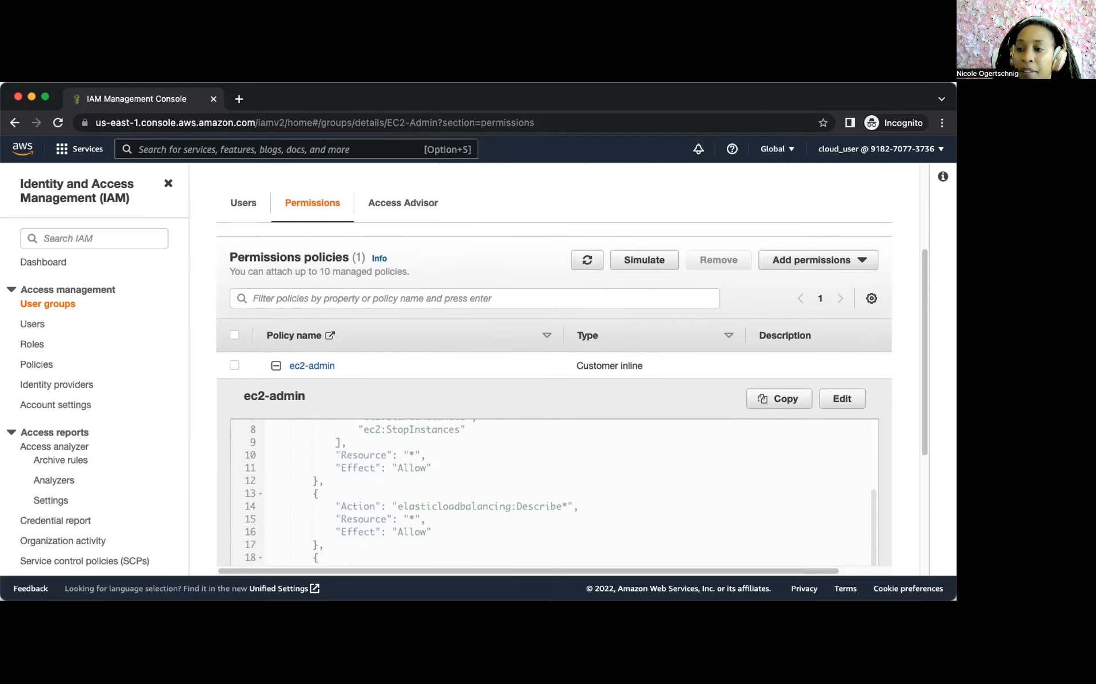
Step: Enlarge the browser window and collapse the ec2-admin policy details
drag(956, 601, 947, 683)
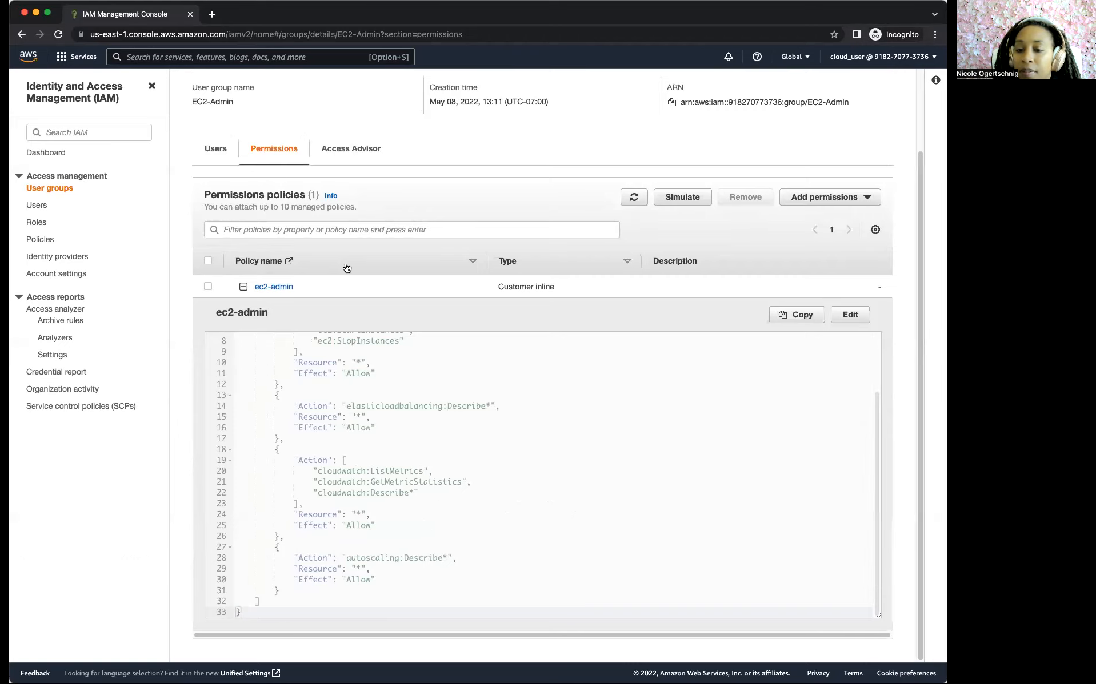
scroll(345, 268, up, 3)
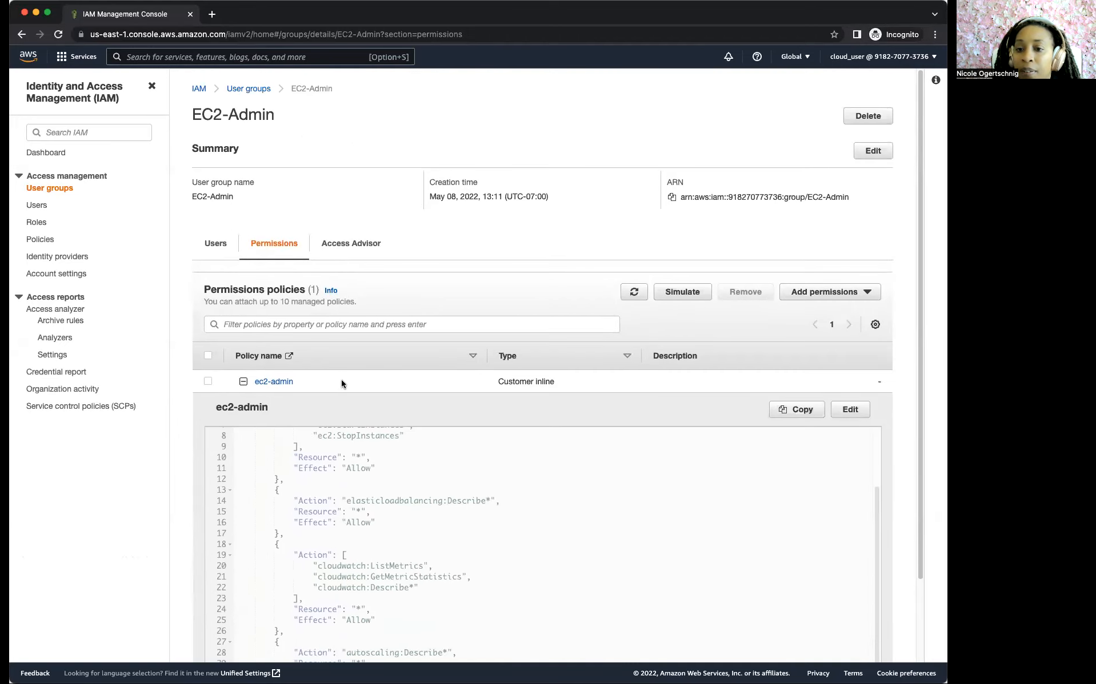
scroll(247, 416, down, 1)
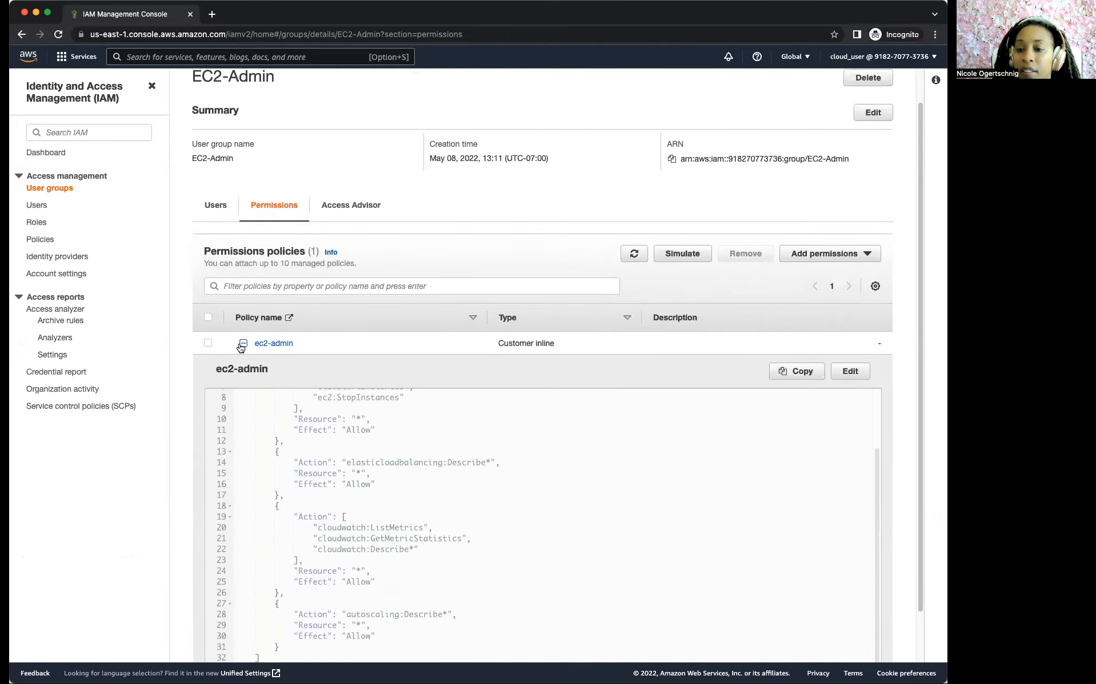
click(242, 344)
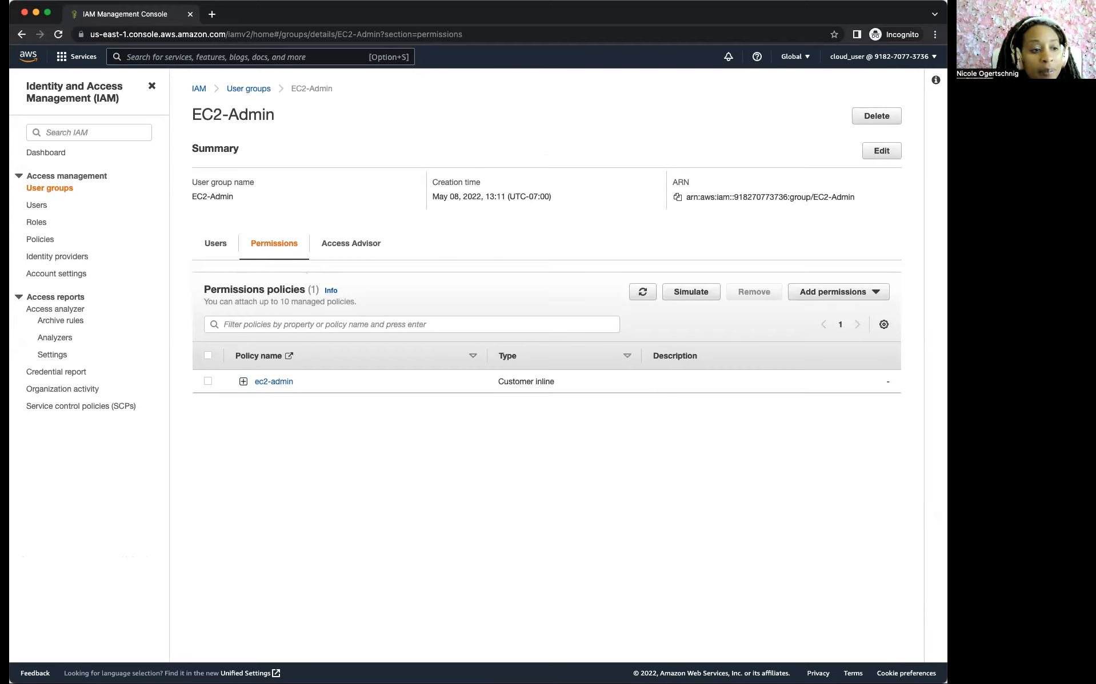
Step: Open the S3-Support user group's permissions and examine the JSON of its AmazonS3ReadOnlyAccess policy
click(50, 190)
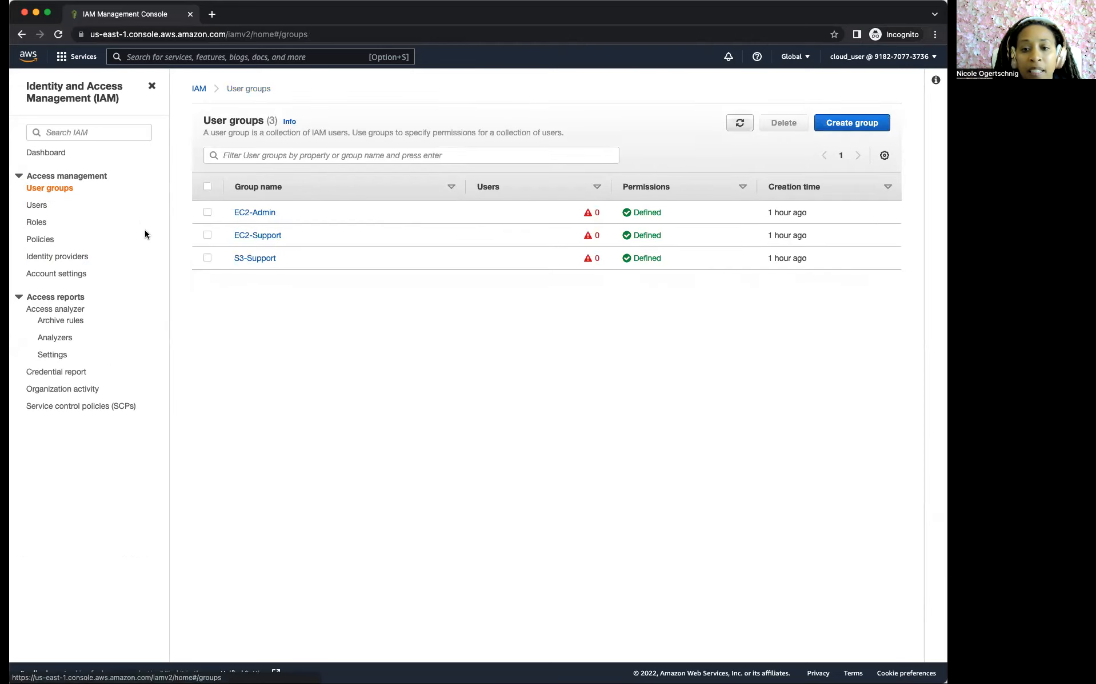
click(256, 258)
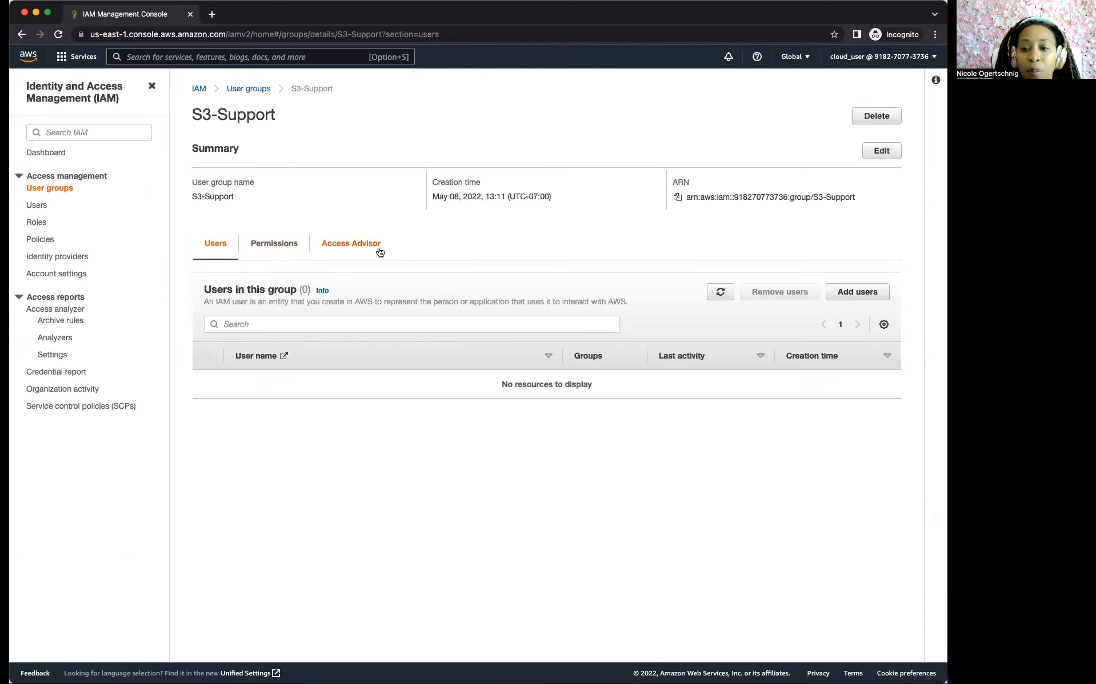
click(279, 245)
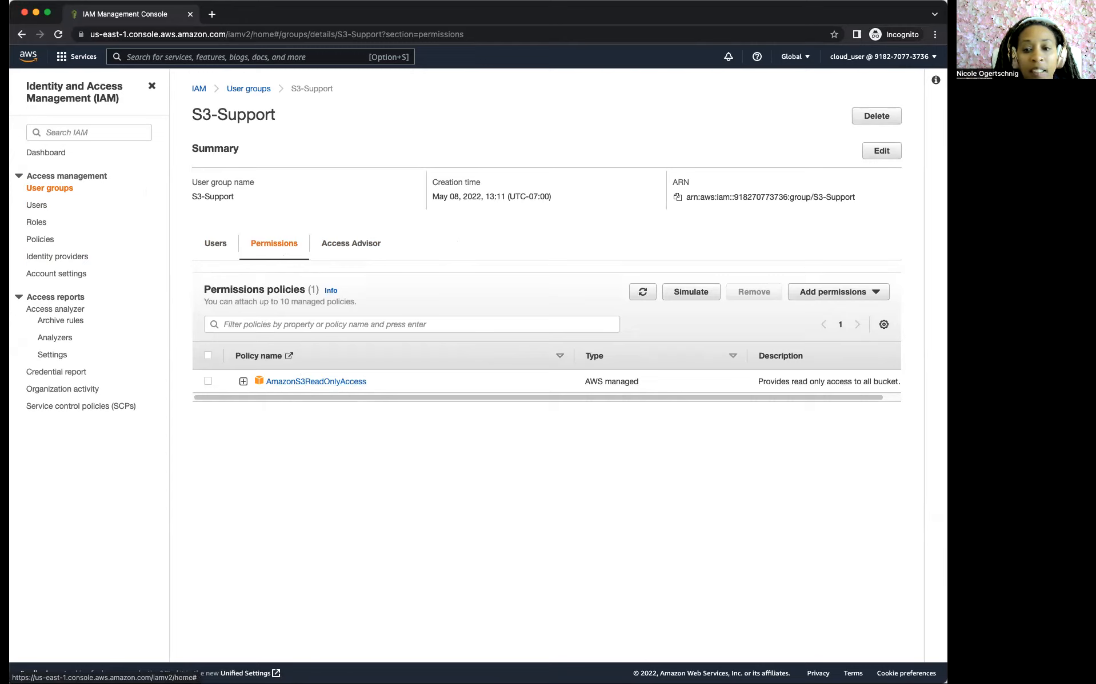
click(242, 382)
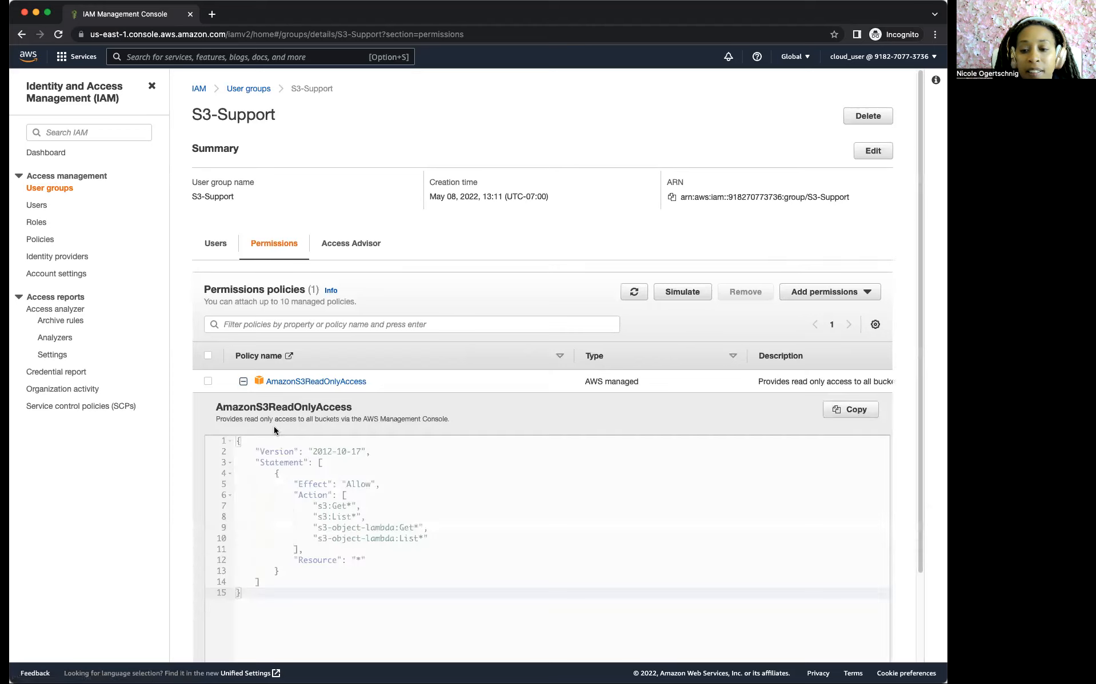
scroll(262, 506, down, 3)
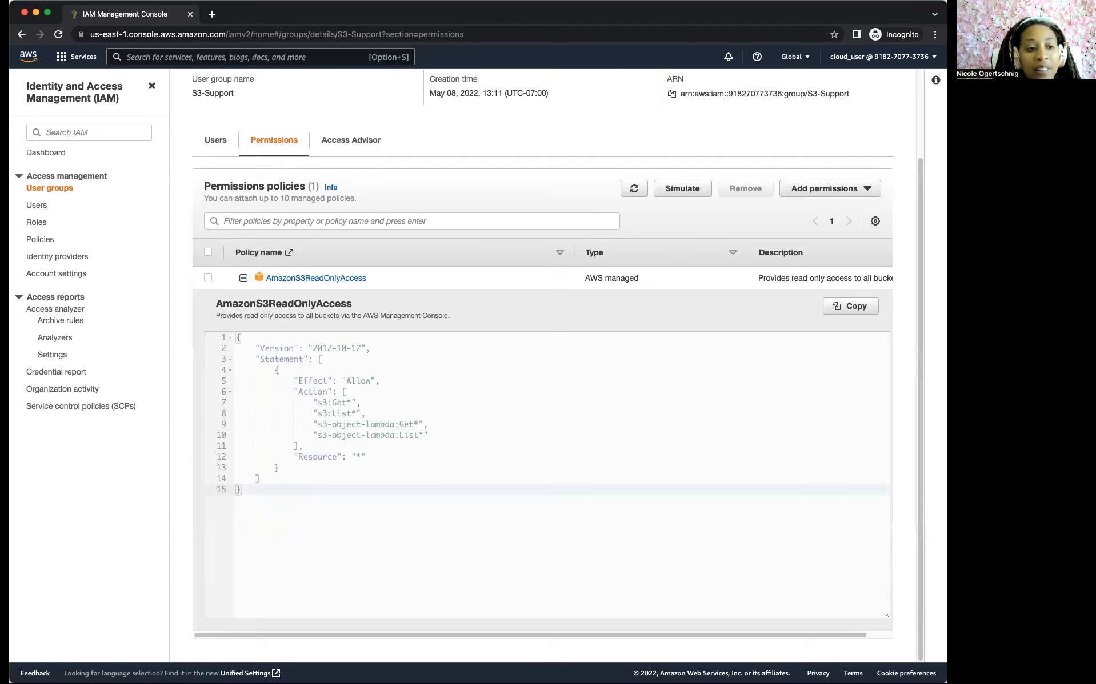
Step: Return to the user groups list and reopen S3-Support to show its users
click(46, 192)
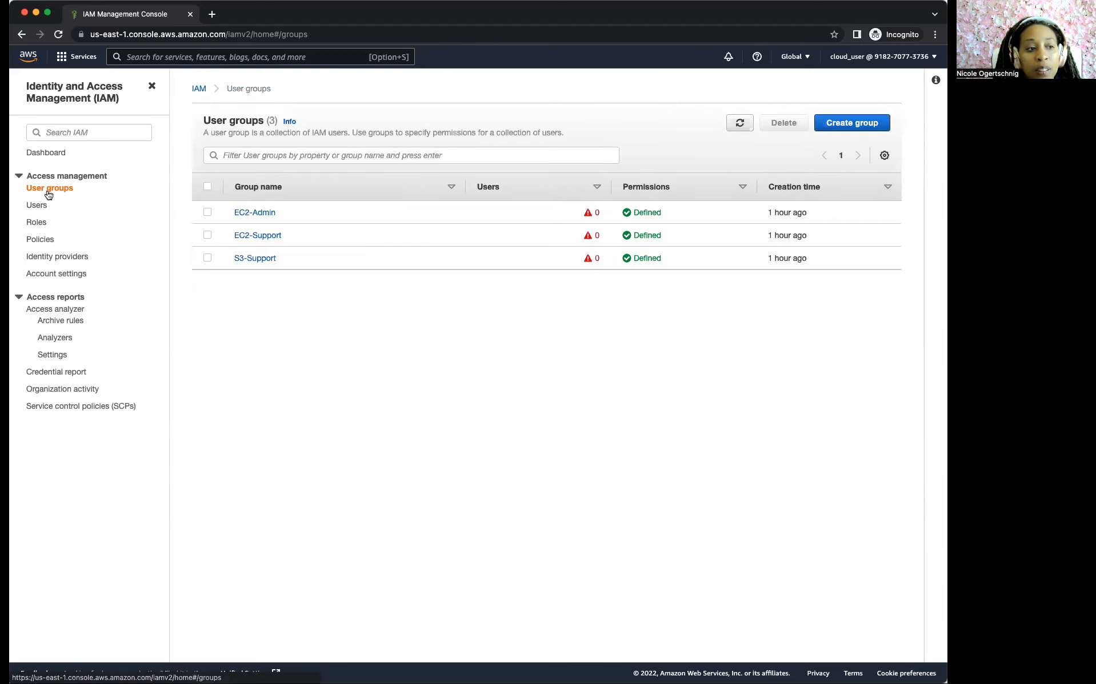
click(255, 259)
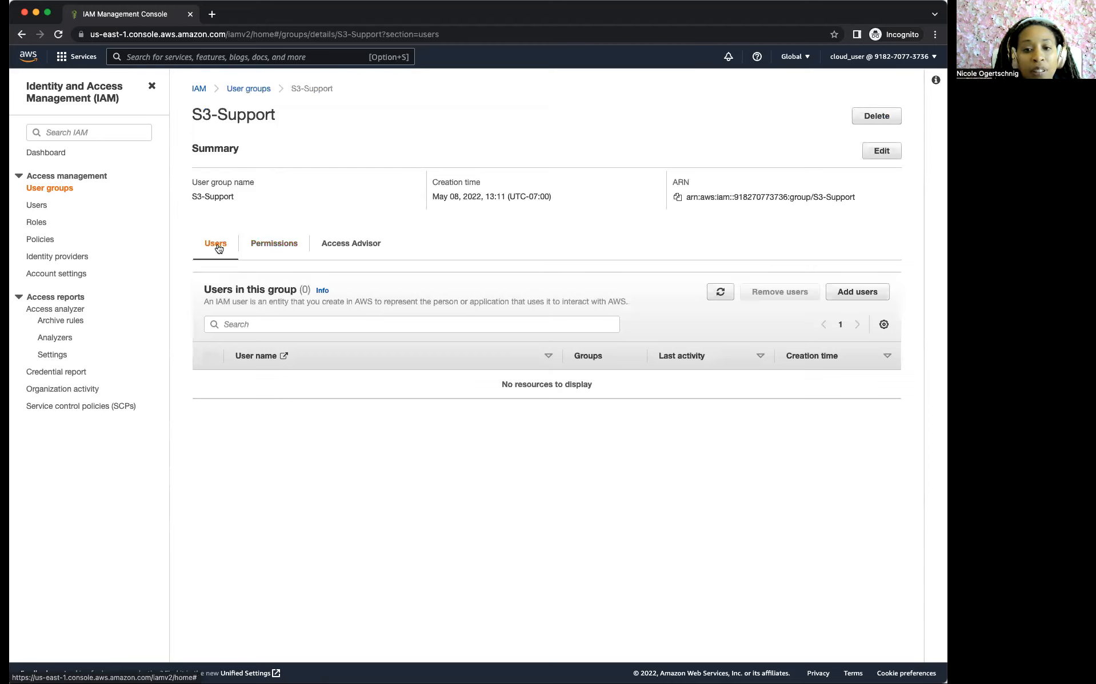
click(244, 324)
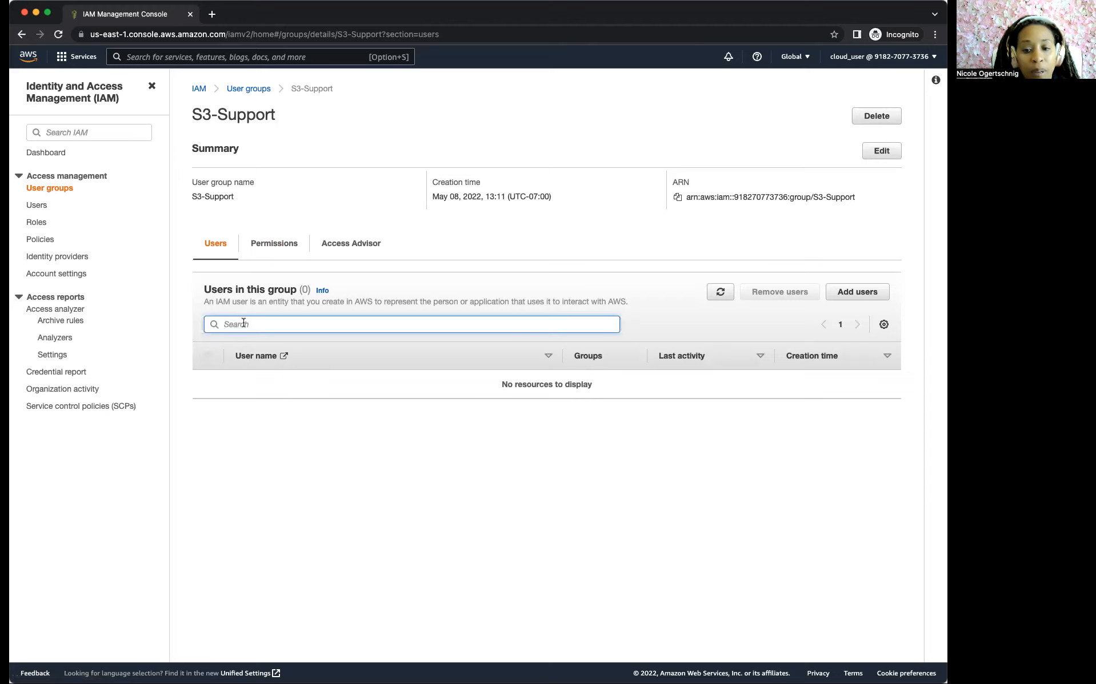
text(user)
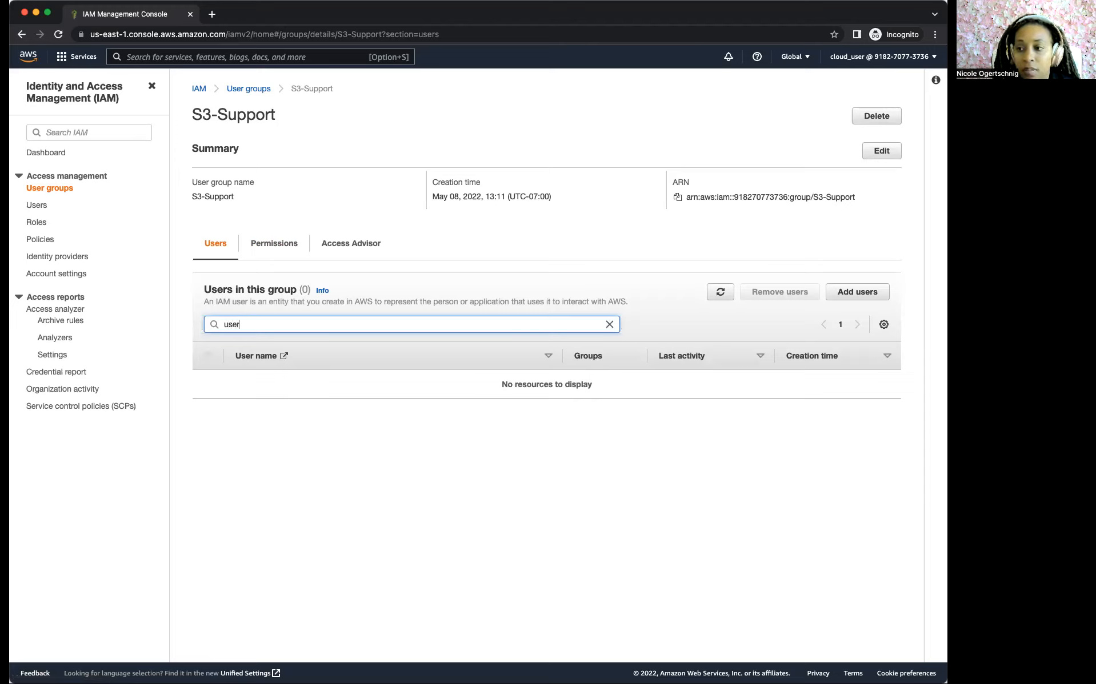
key(BackSpace)
key(BackSpace)
key(BackSpace)
key(BackSpace)
Step: Add user-1 to the S3-Support user group
click(857, 292)
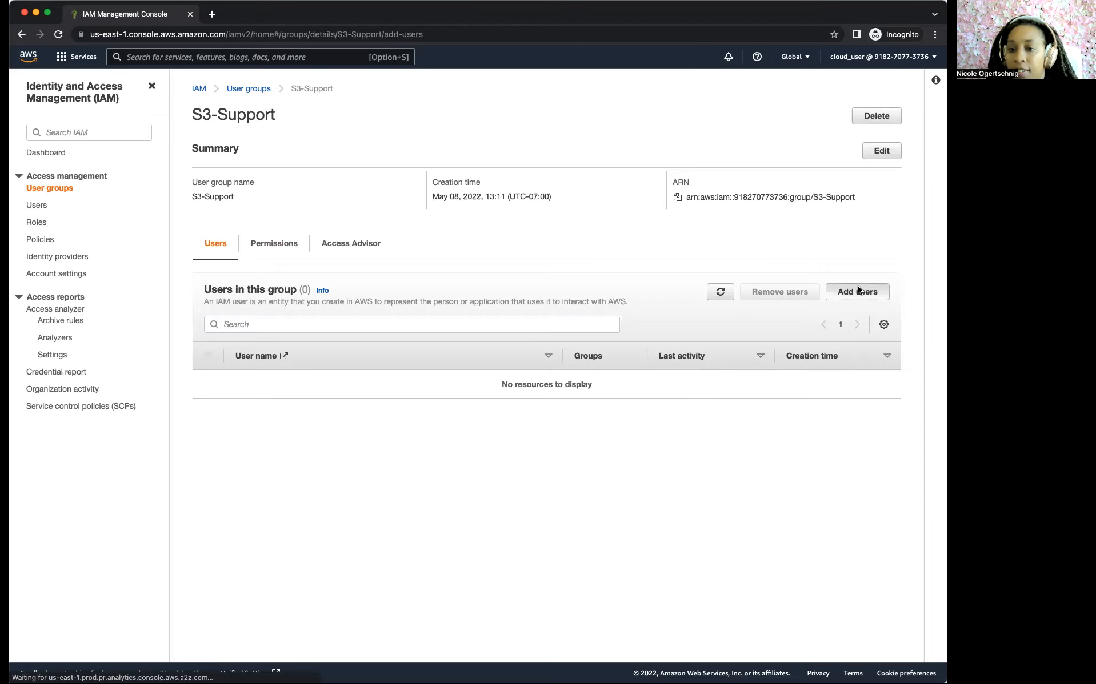
click(208, 253)
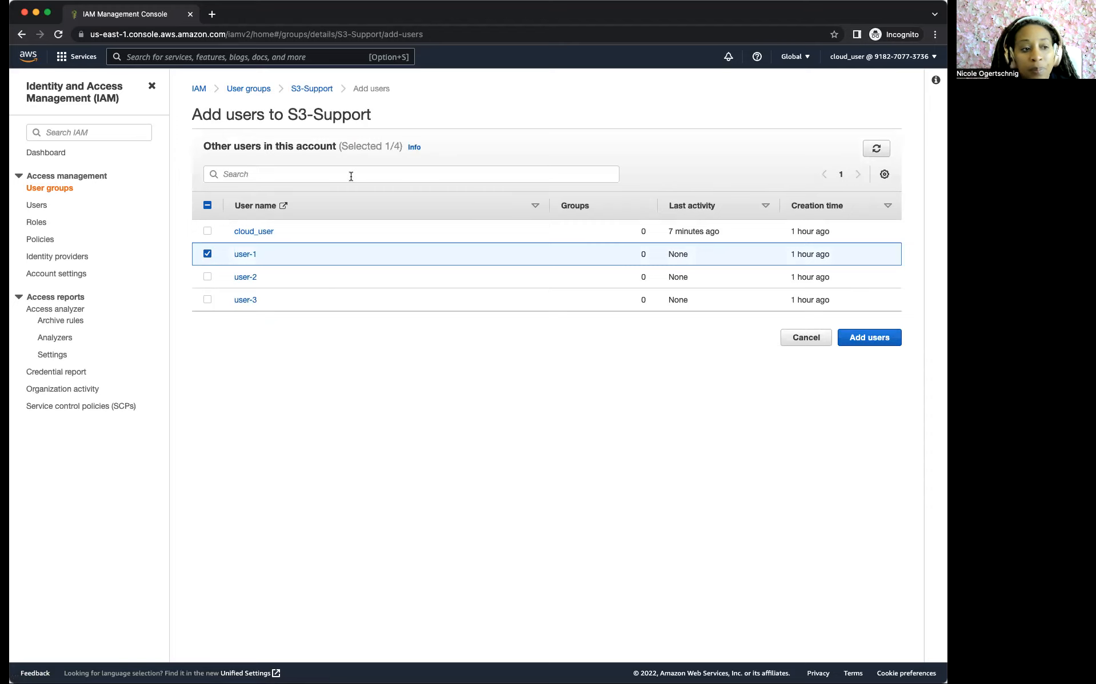
click(855, 337)
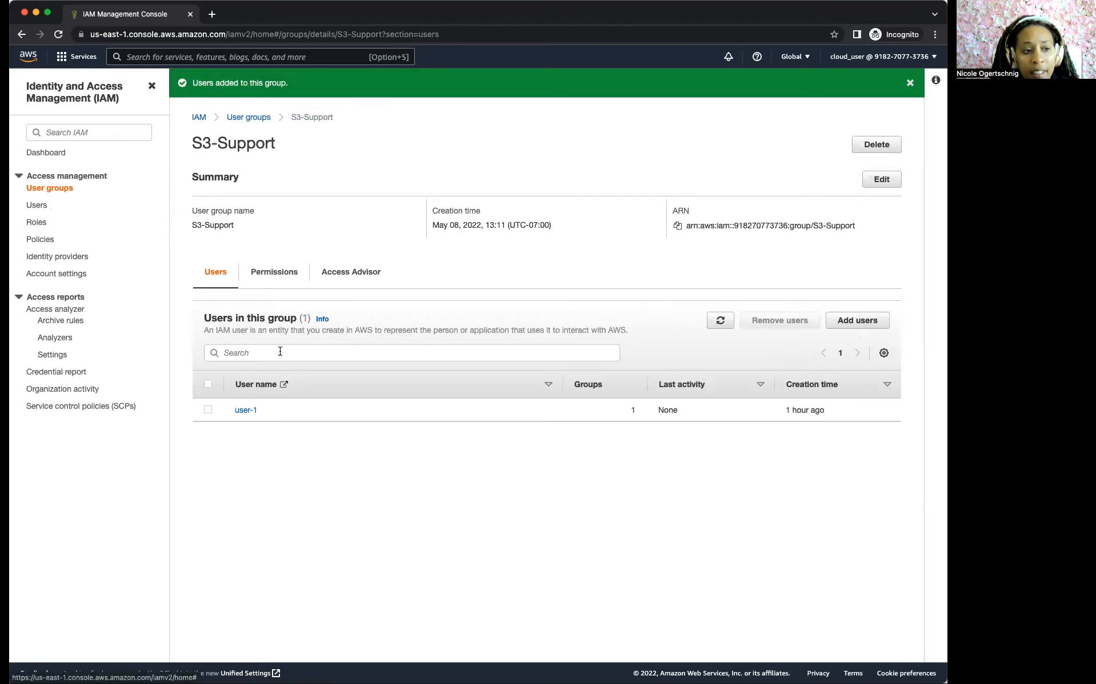
Step: Open the EC2-Support user group and add user-2 to it
click(51, 190)
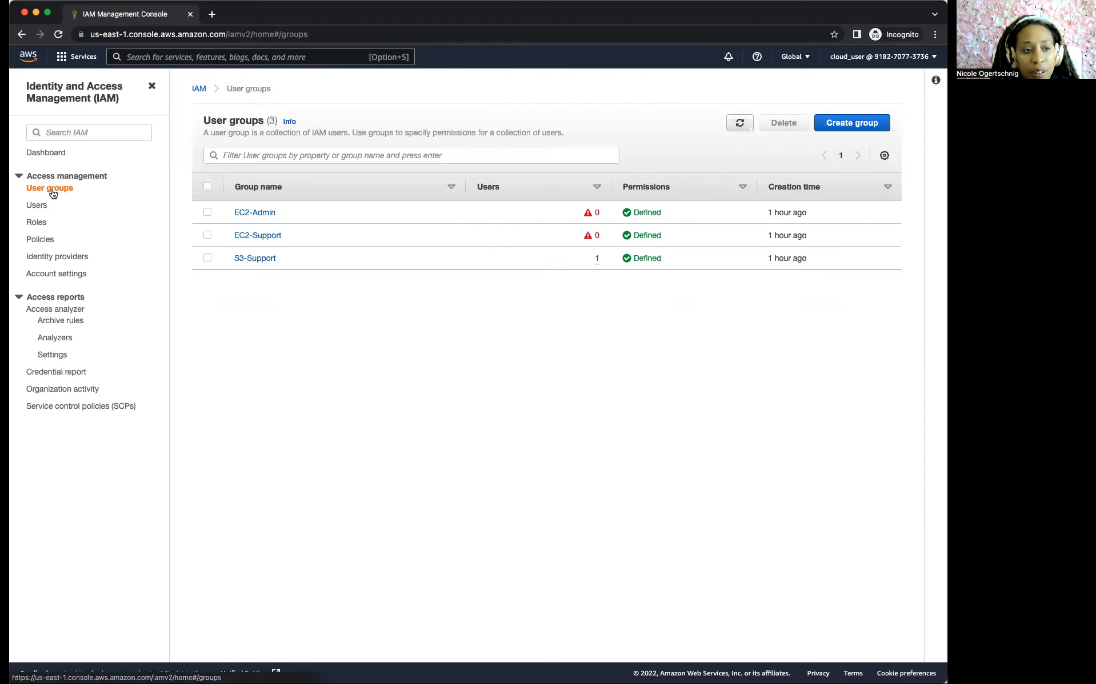
click(254, 240)
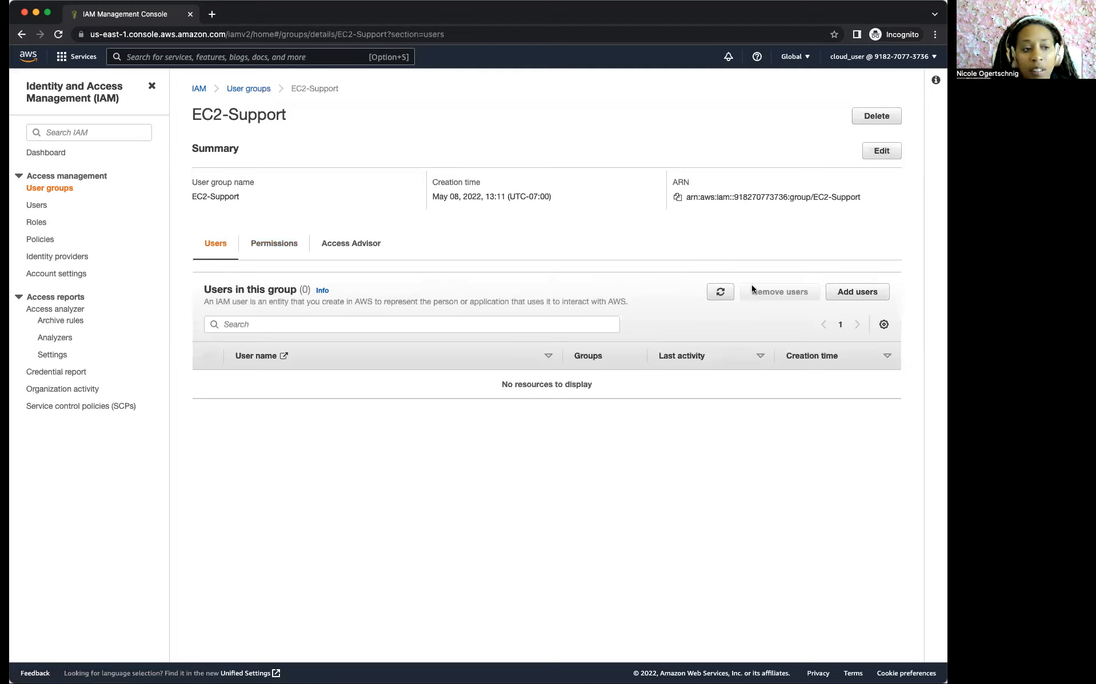
click(863, 292)
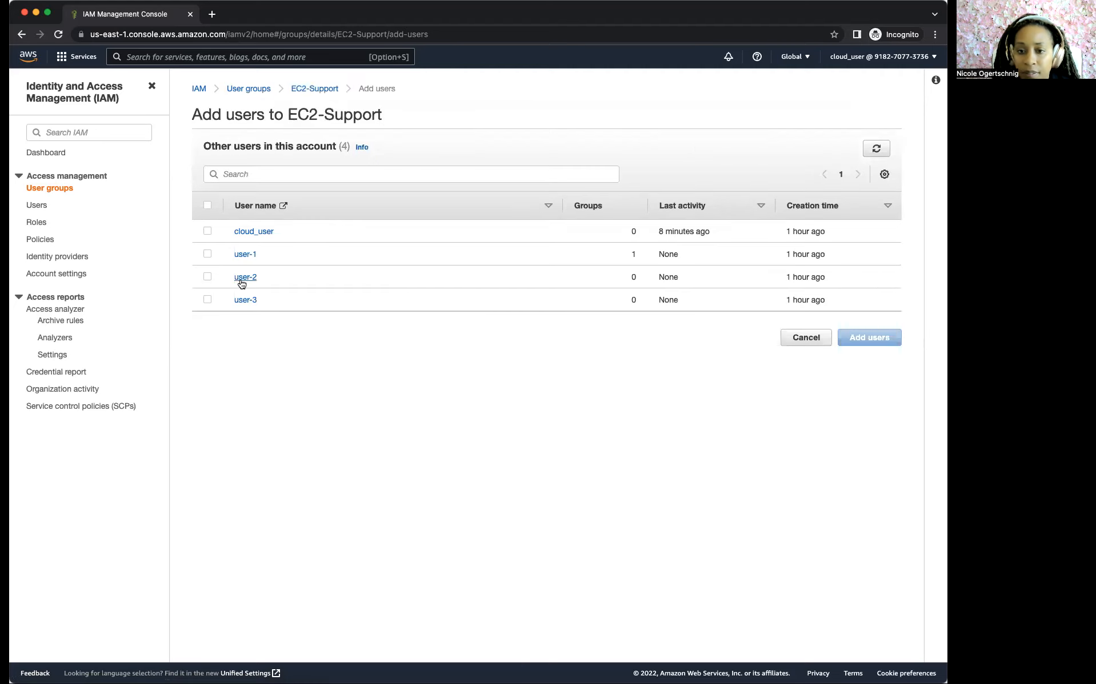
click(207, 277)
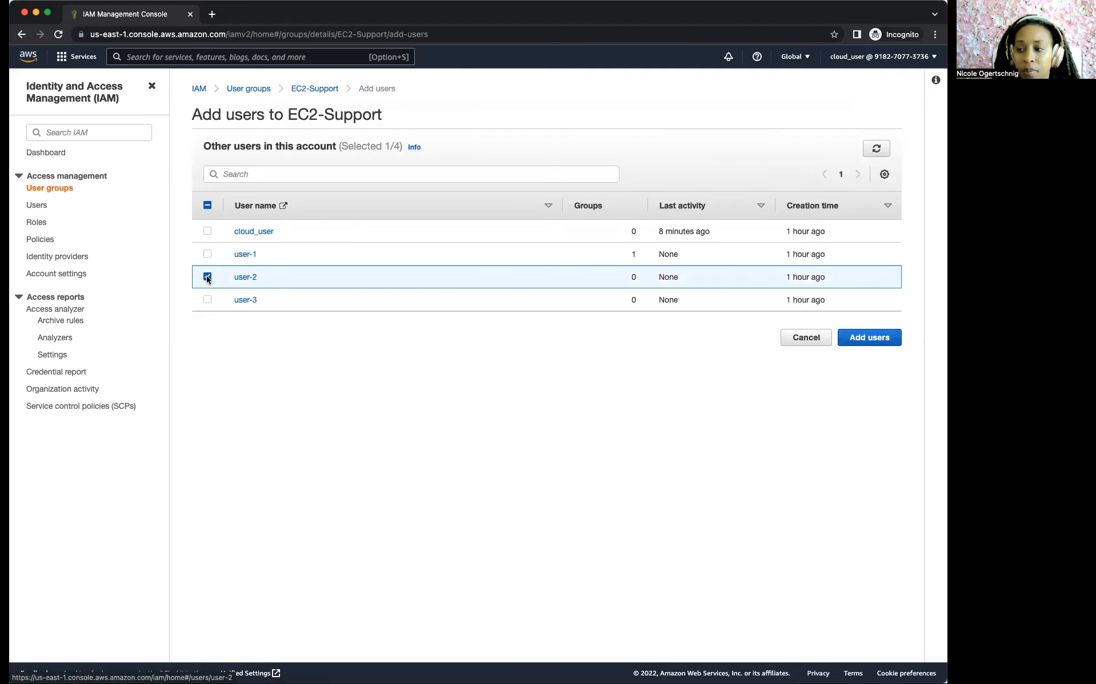
click(866, 340)
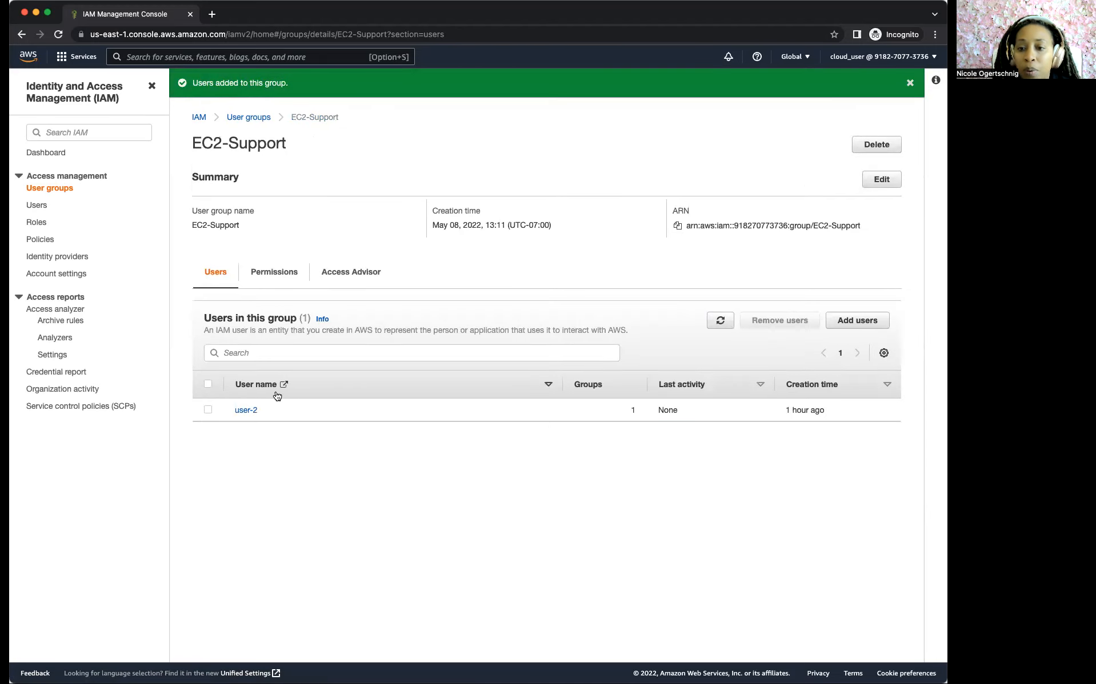
Step: Open the EC2-Admin user group and add user-3 to it
click(61, 189)
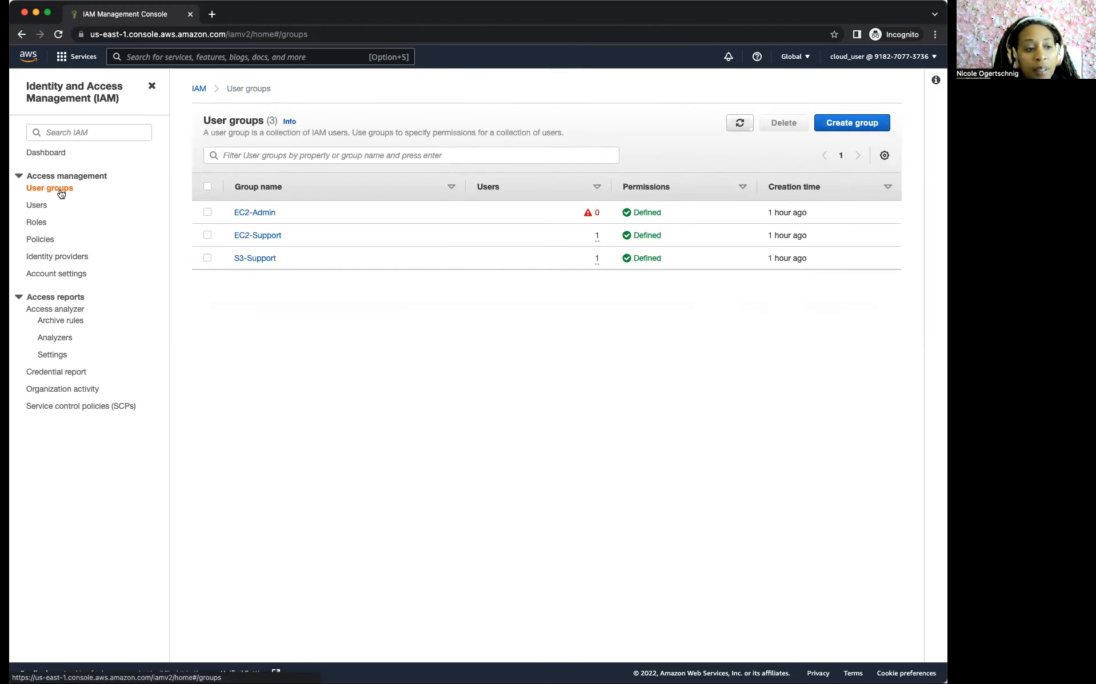
click(262, 213)
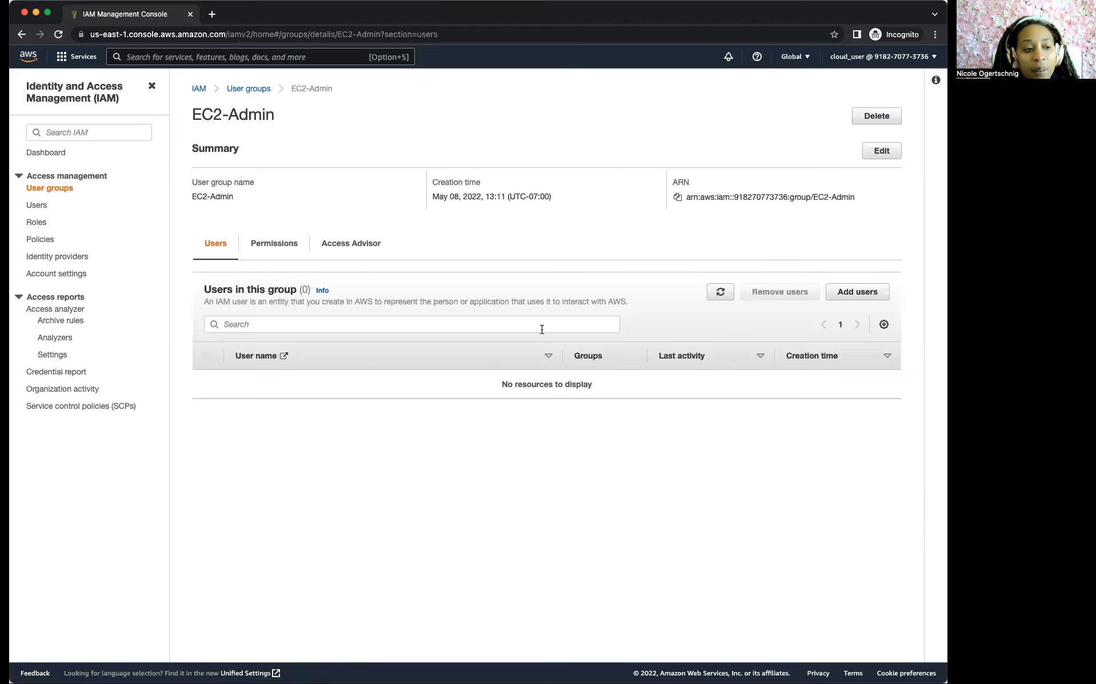
click(857, 292)
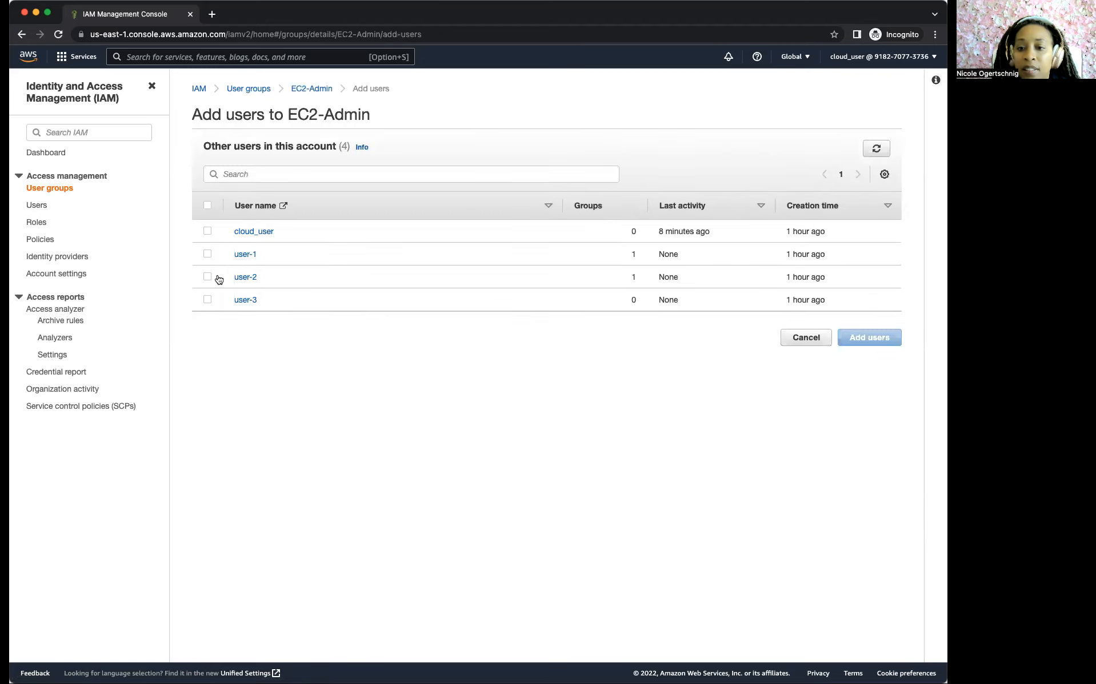
click(208, 299)
click(848, 339)
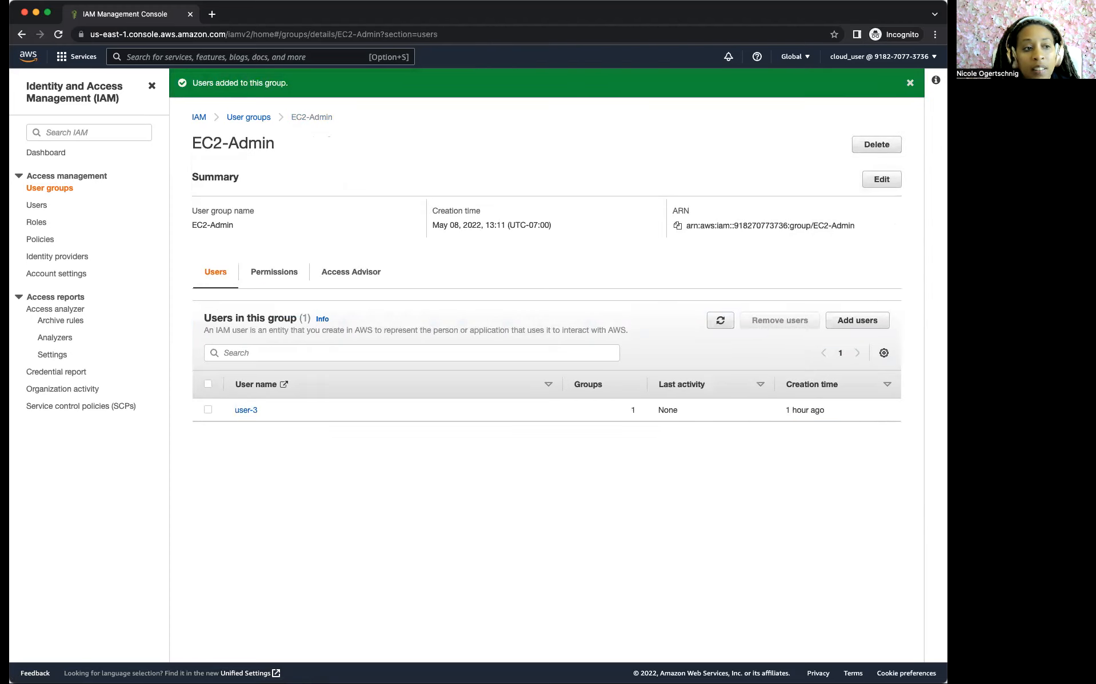
Step: Show the EC2-Admin group's permissions and expand the ec2-admin inline policy to read its JSON
click(279, 277)
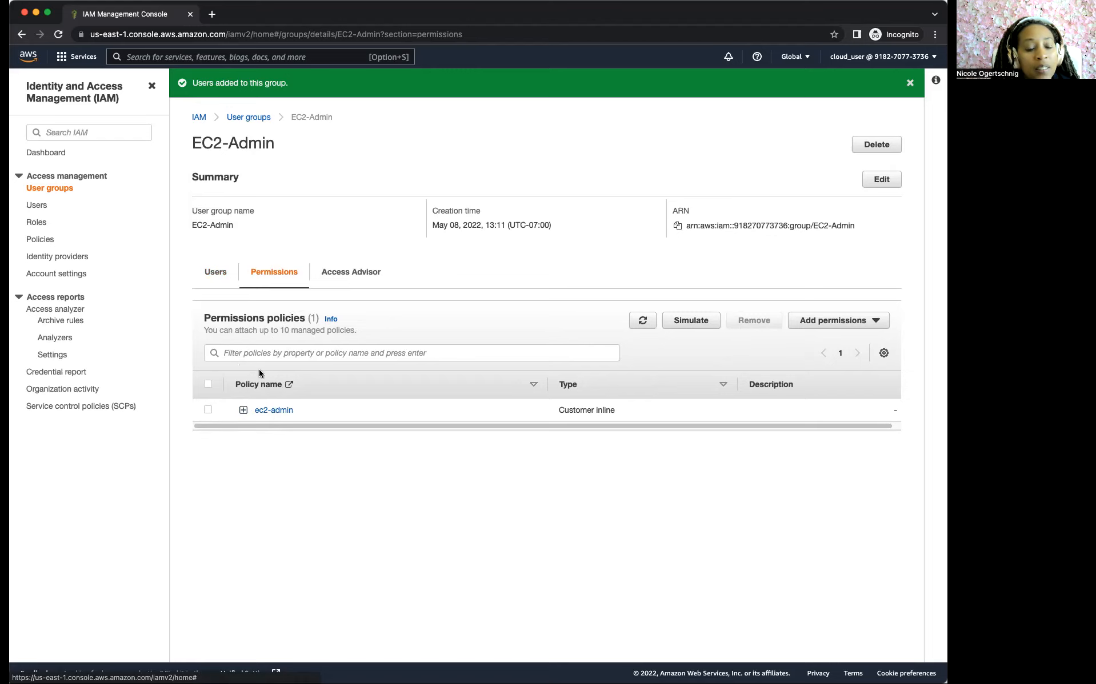
click(244, 410)
scroll(390, 469, down, 3)
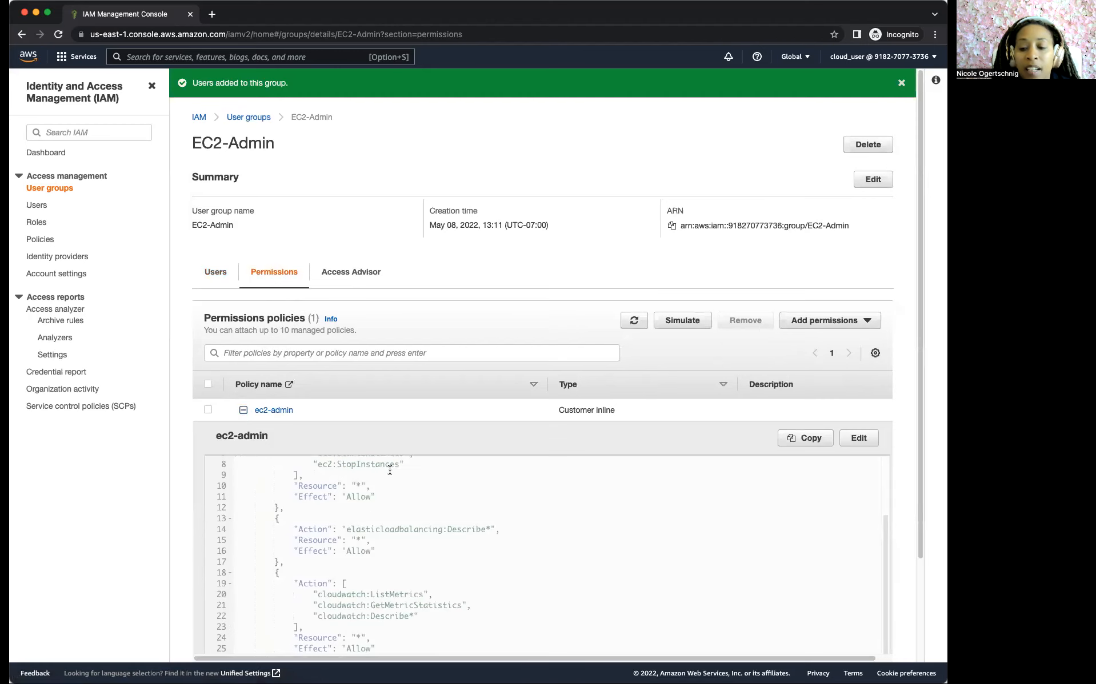
Step: Open the ec2-admin policy for editing and examine its EC2 and ELB v2 permissions, including the ELB v2 request conditions
click(867, 438)
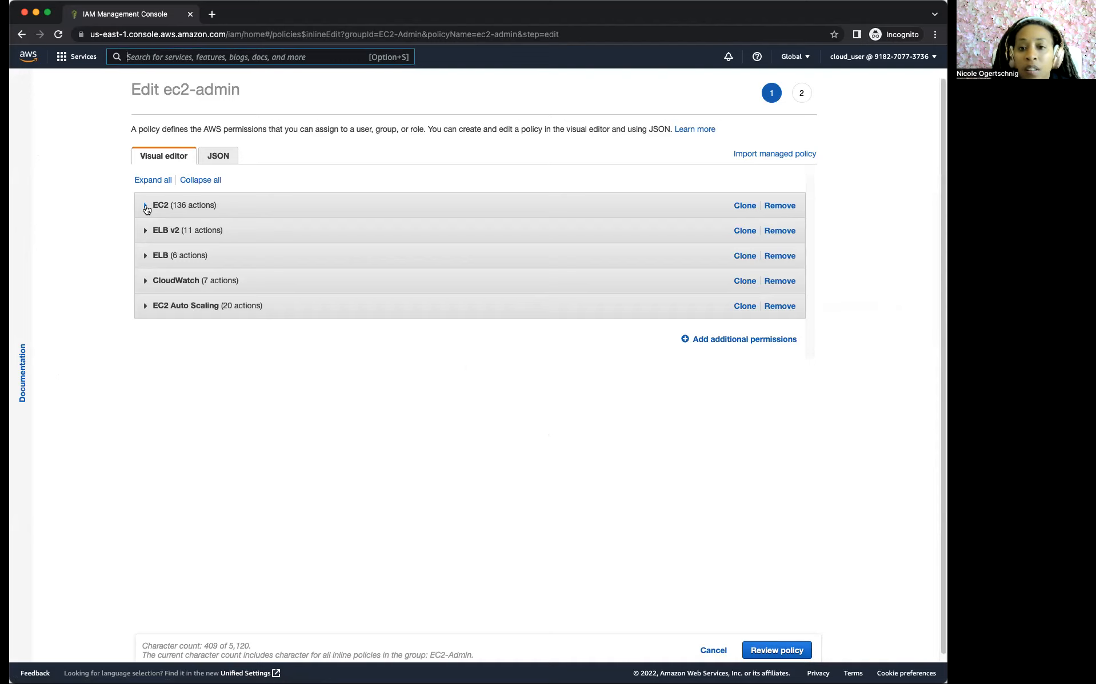
click(146, 207)
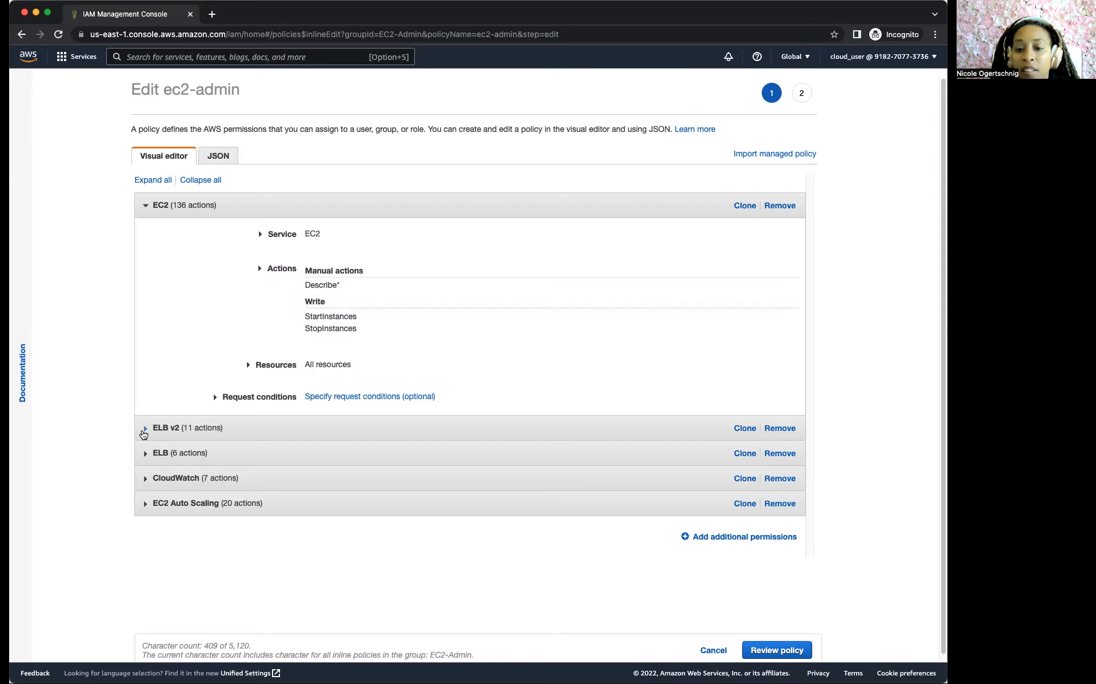
click(143, 435)
scroll(286, 537, down, 2)
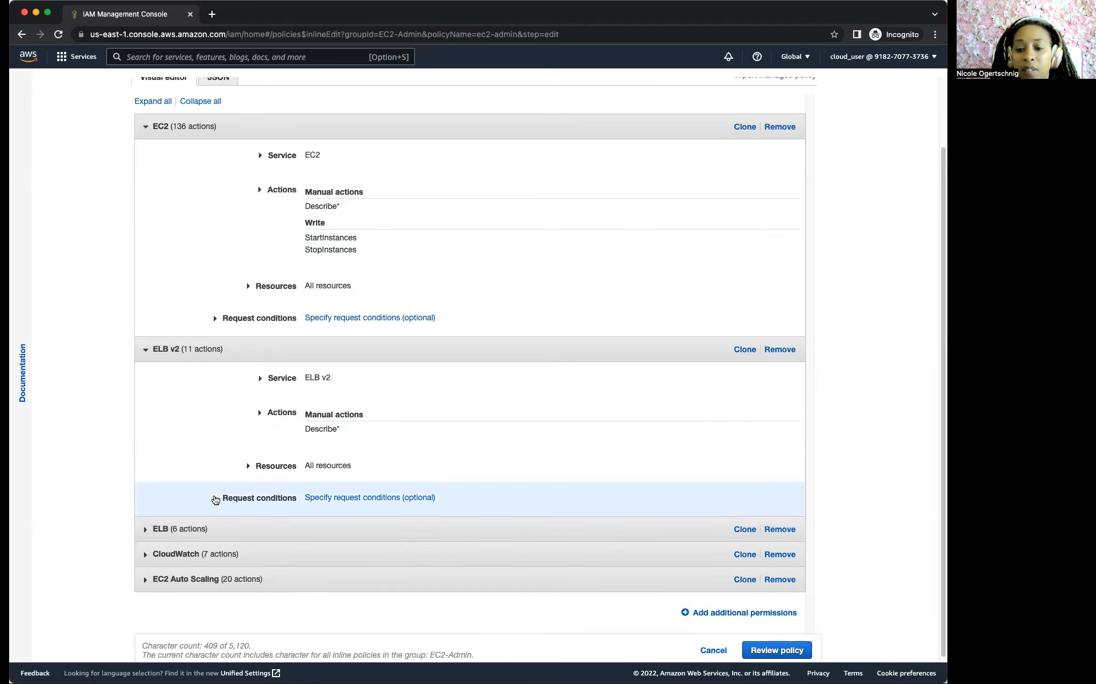
click(215, 500)
scroll(177, 531, down, 2)
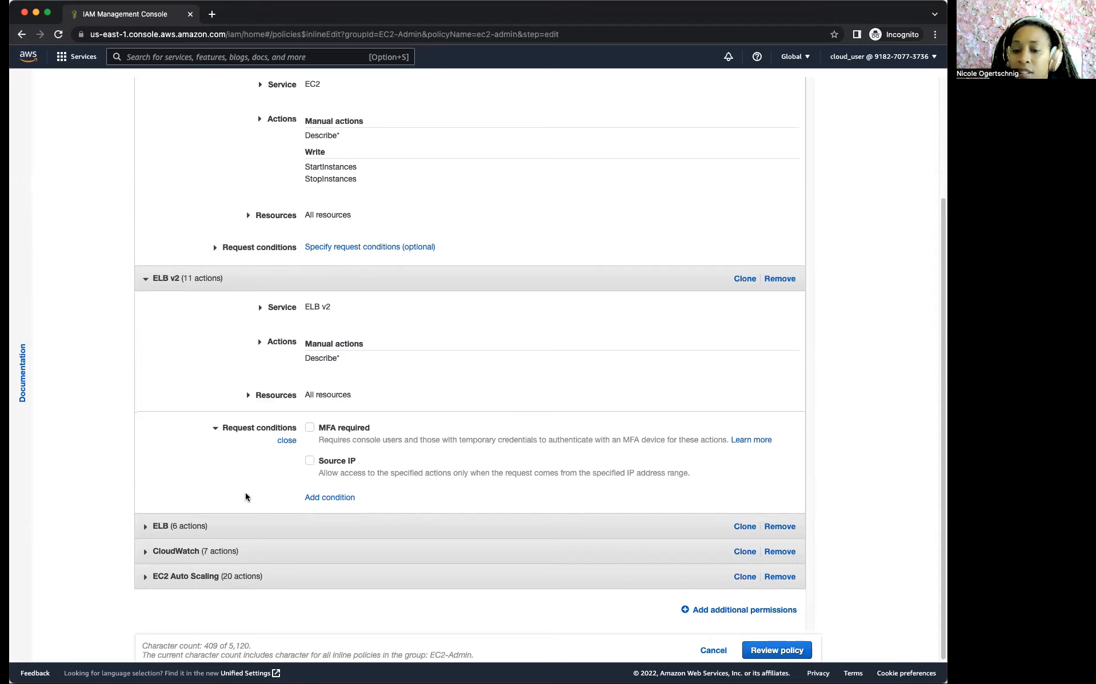
Step: Review the ec2-admin policy's full JSON in the policy editor and leave the editor without saving
scroll(200, 384, up, 5)
click(221, 163)
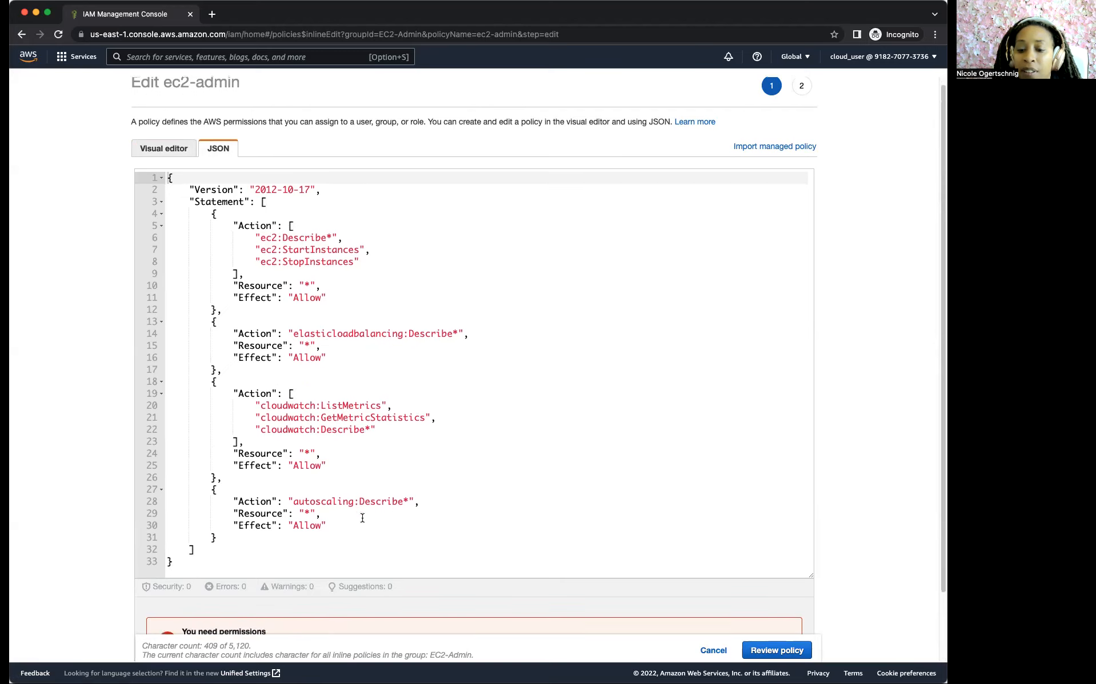
scroll(366, 522, down, 3)
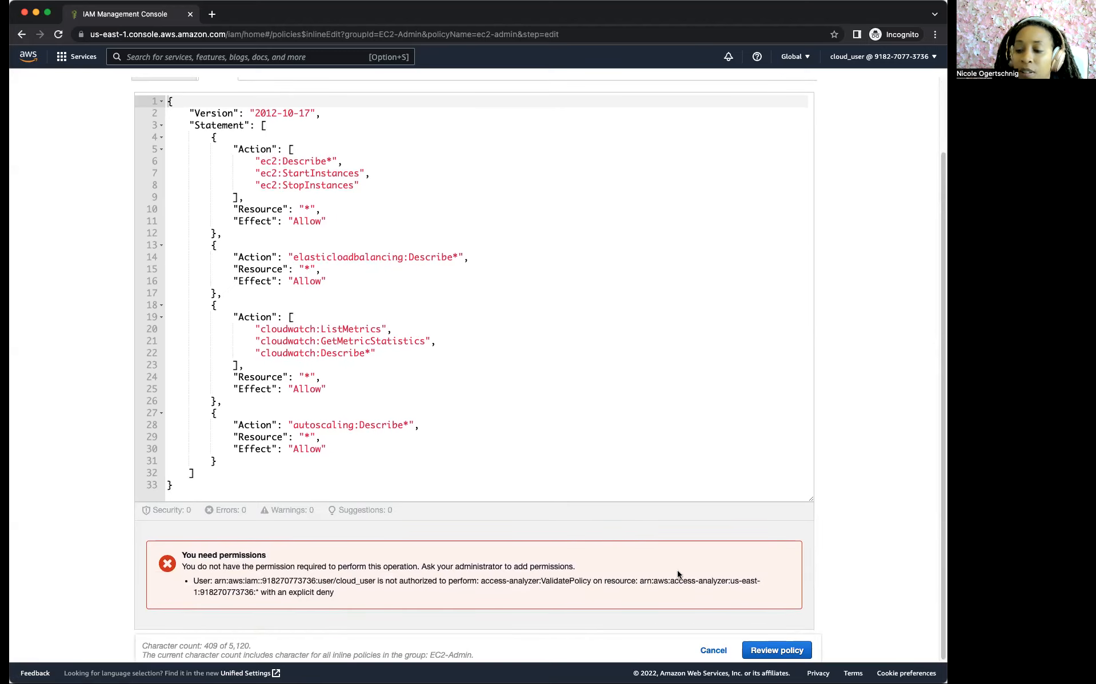
click(716, 651)
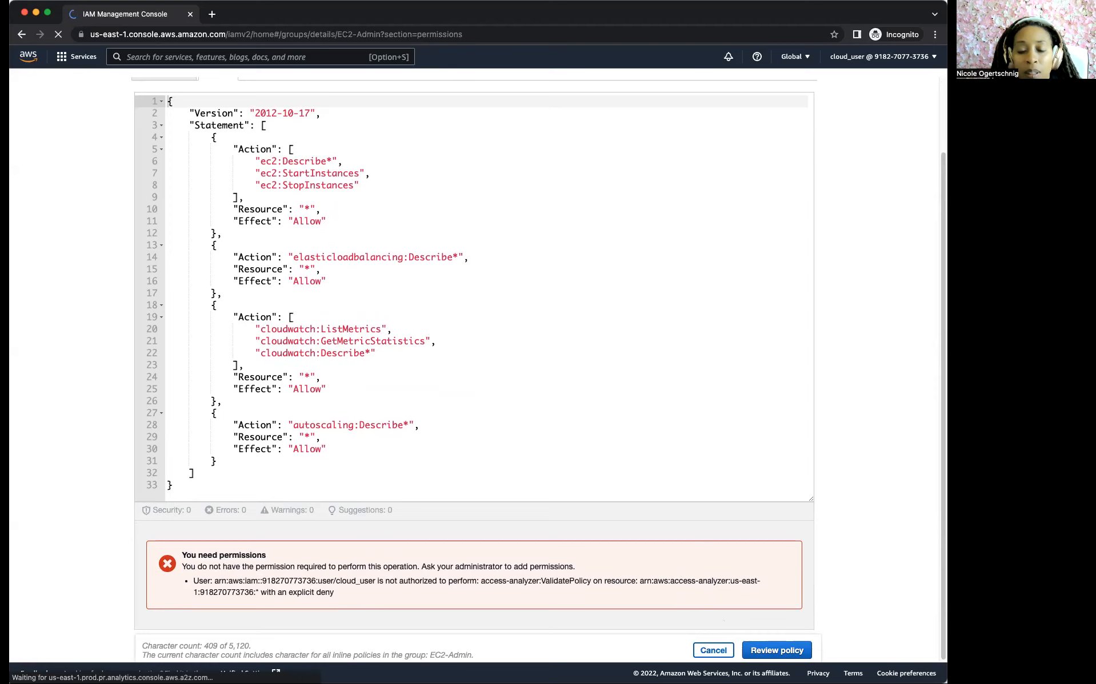